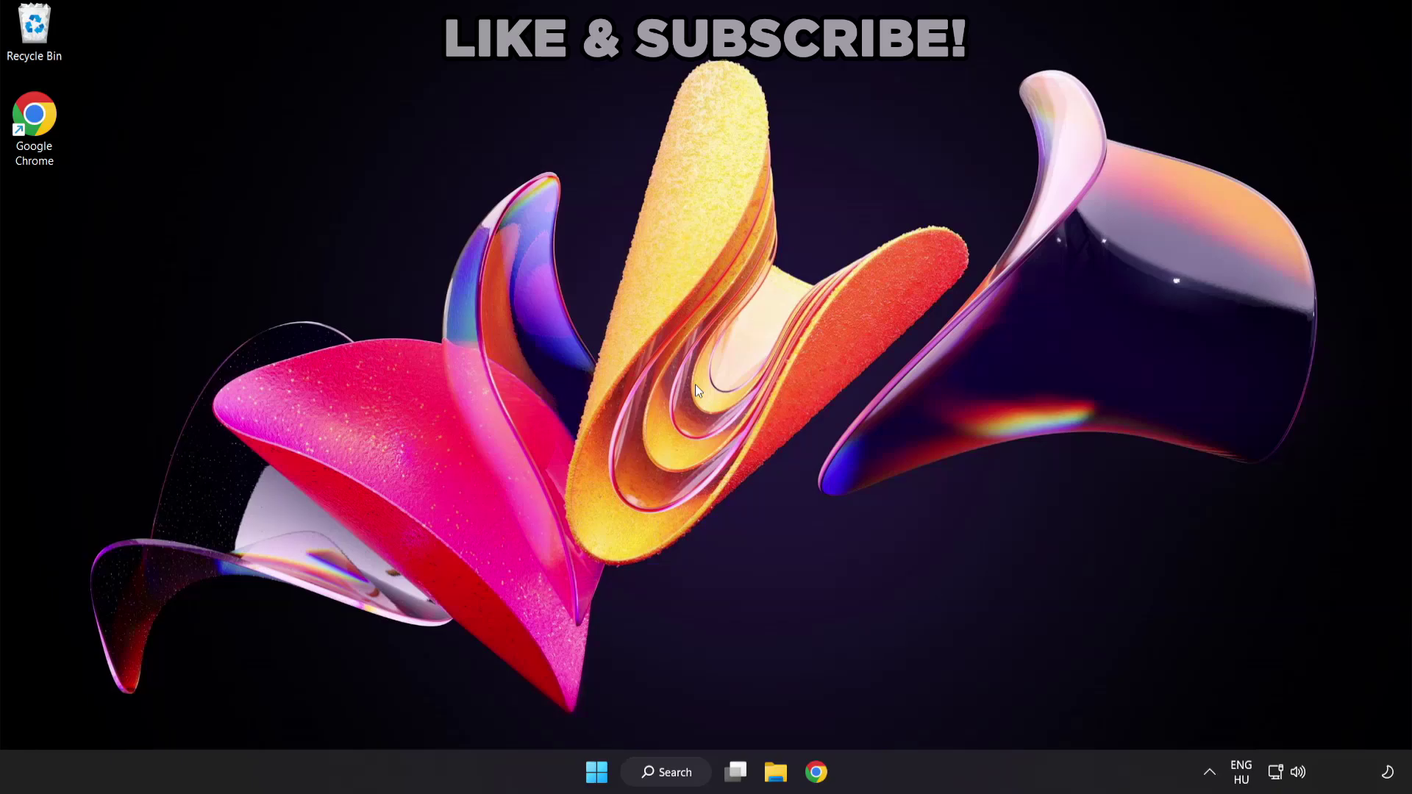
Search for 'device manager' in Windows Search and open Device Manager from the results
left_click(682, 777)
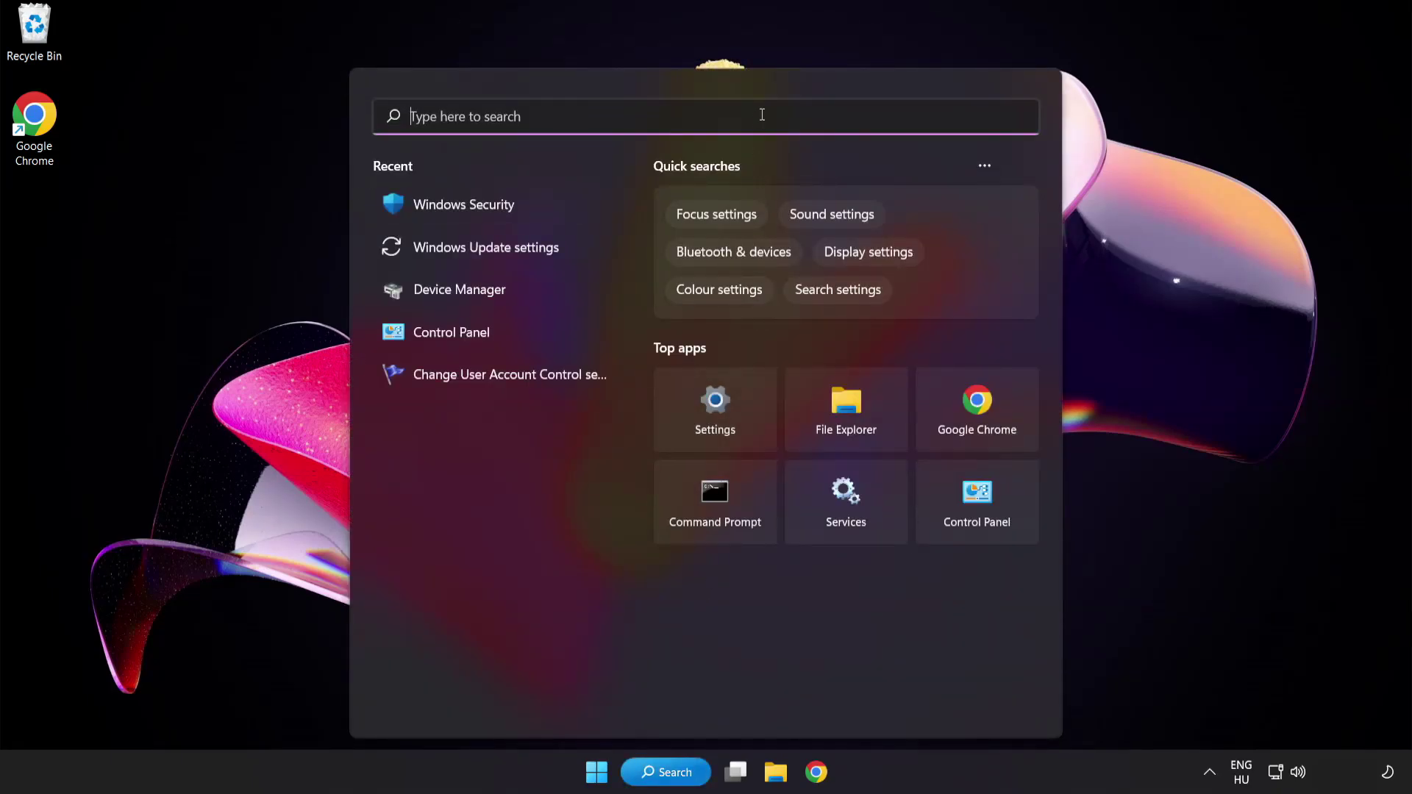
type("device manag")
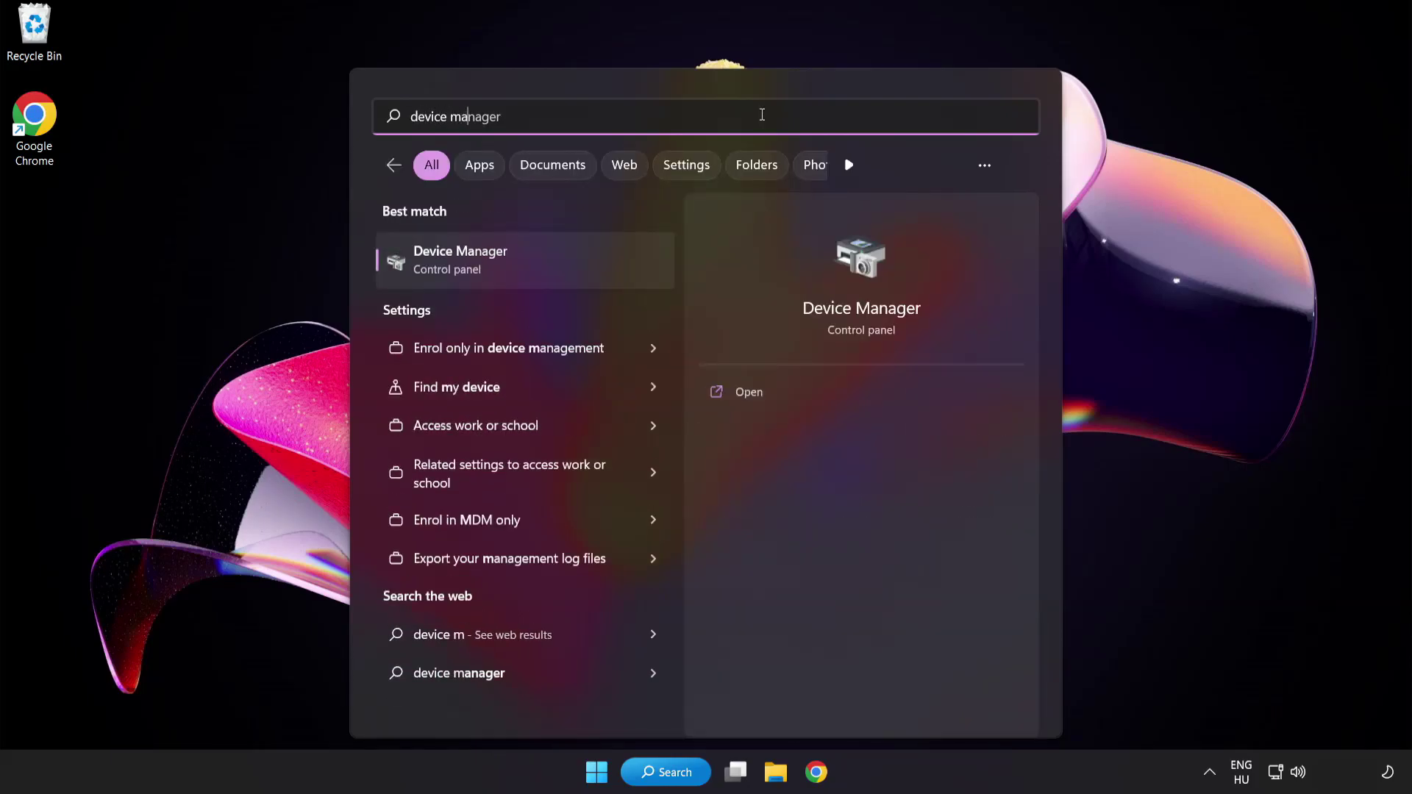
type("er")
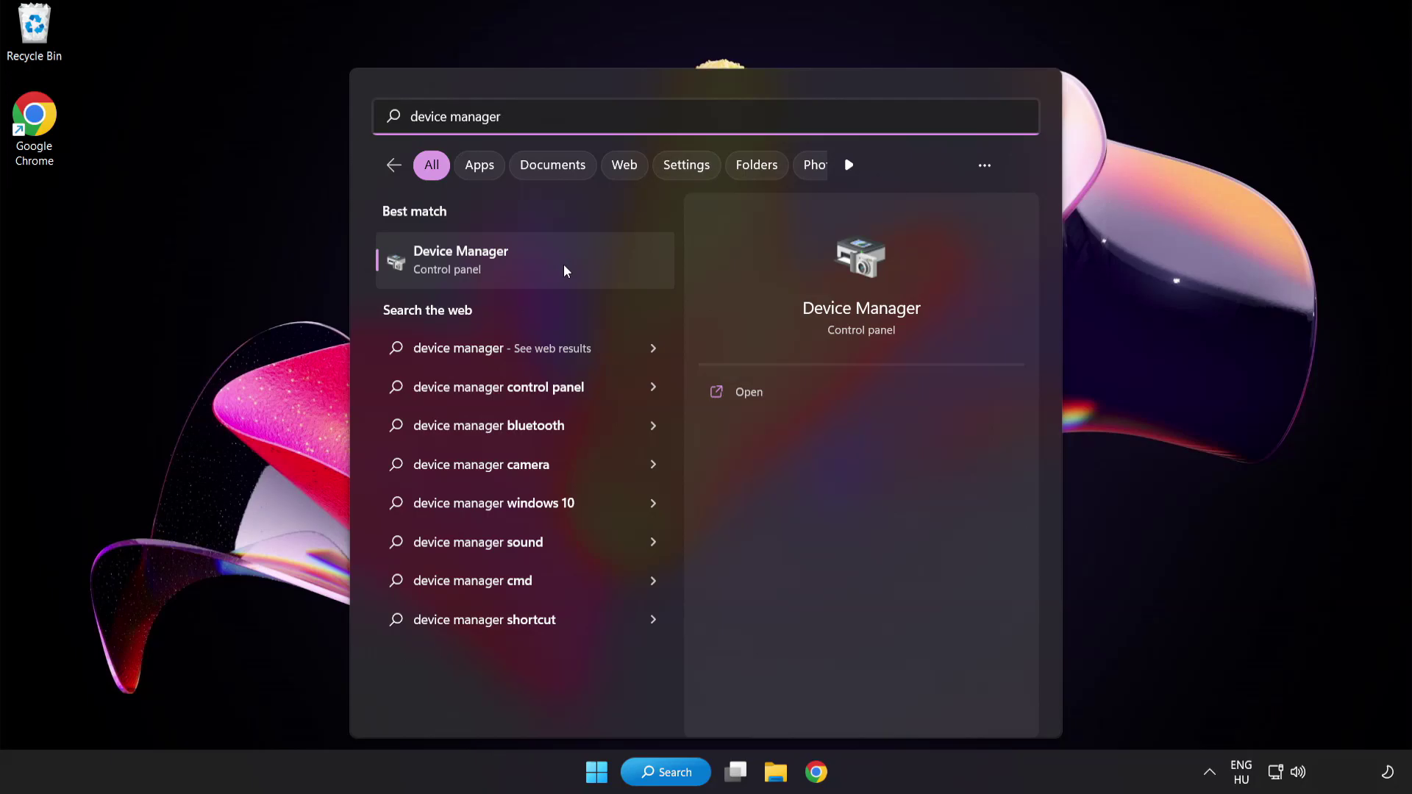
left_click(564, 270)
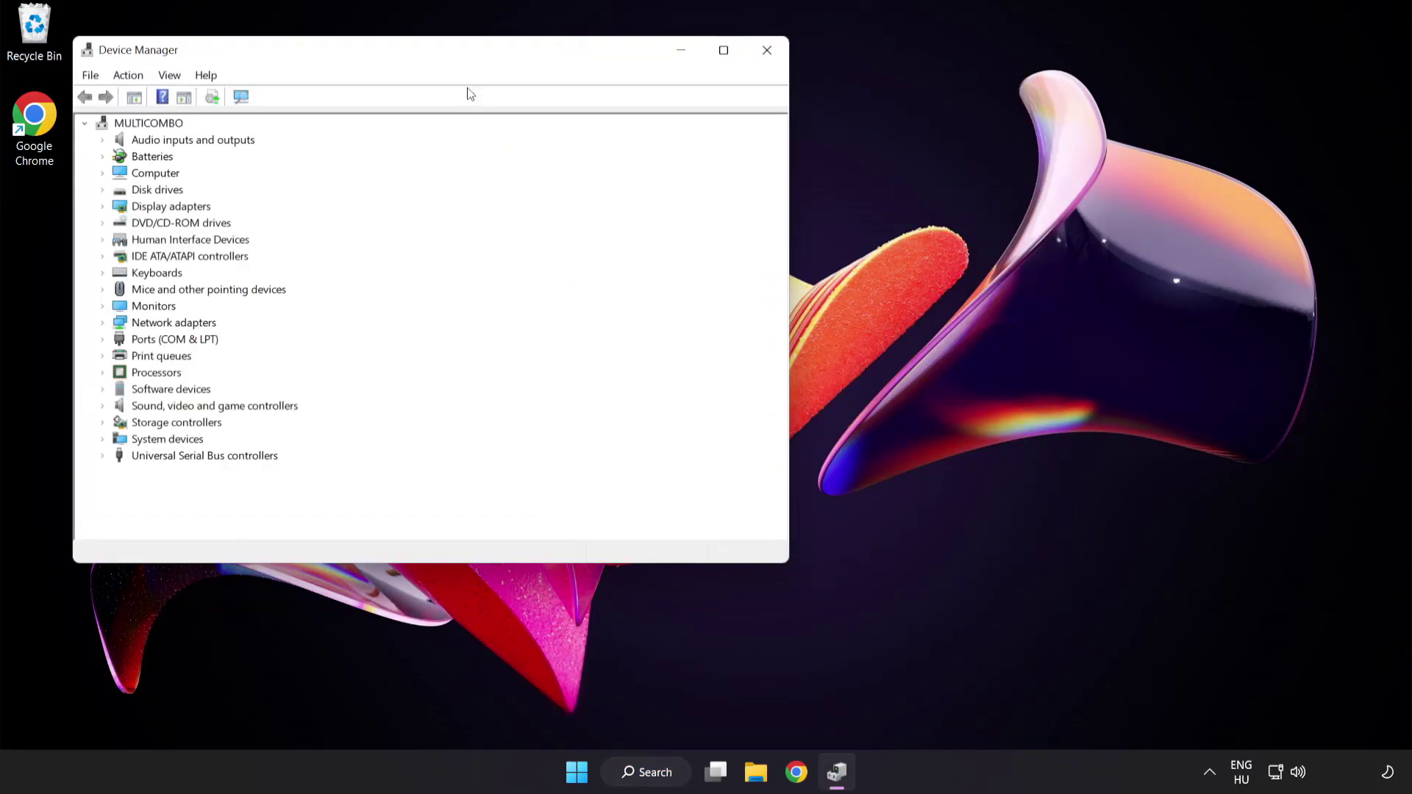
Expand Display adapters and bring up the context menu for the VMware SVGA 3D adapter
left_click_drag(451, 50, 691, 147)
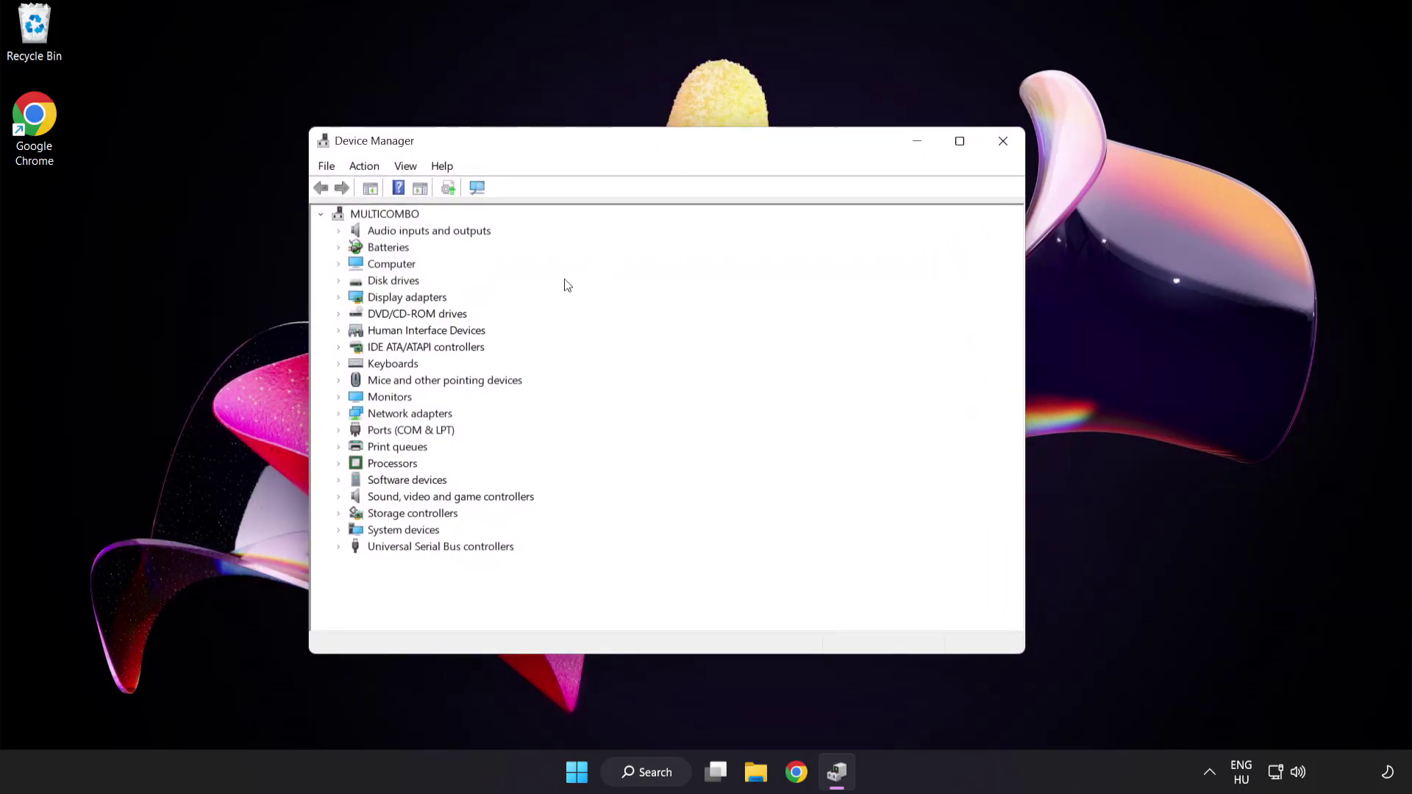
left_click(409, 298)
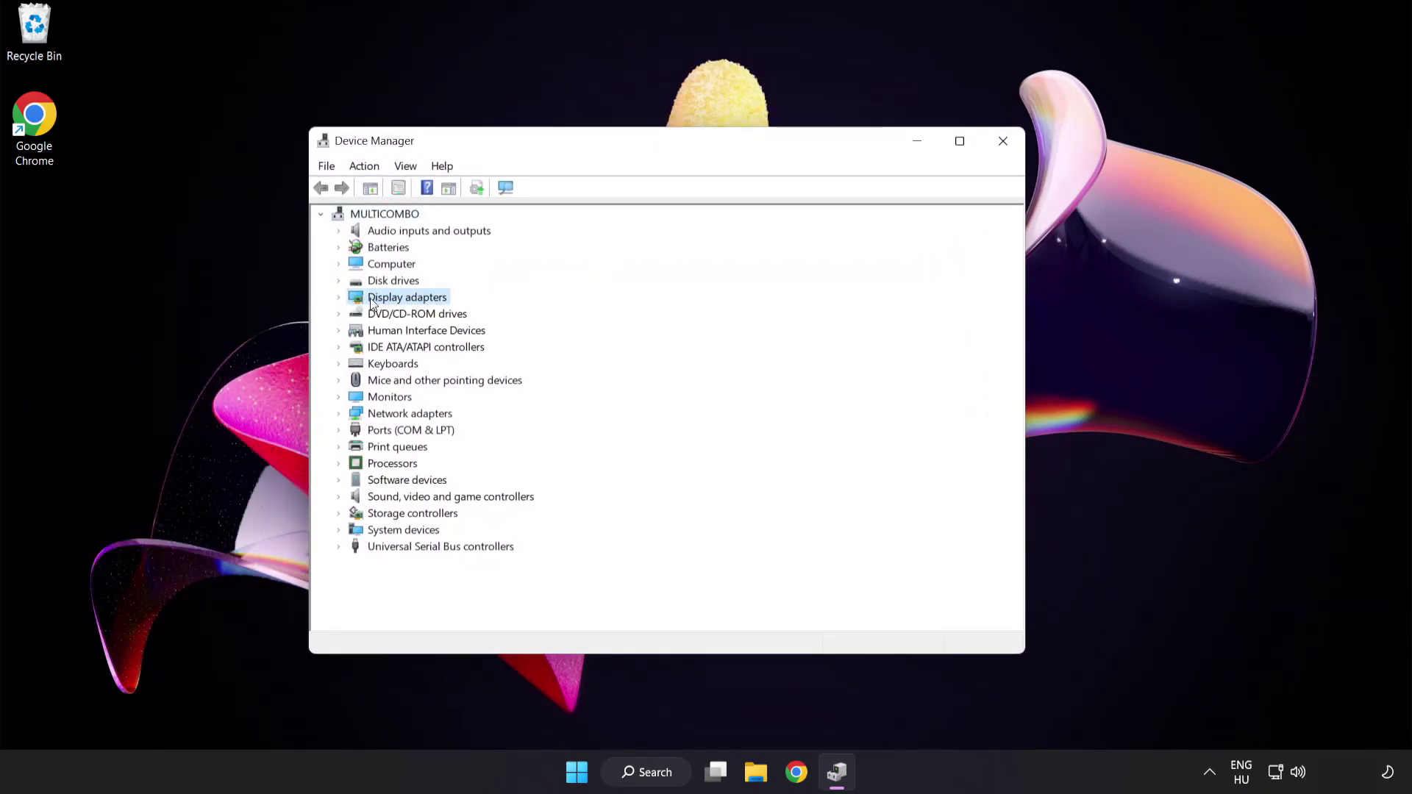
left_click(339, 298)
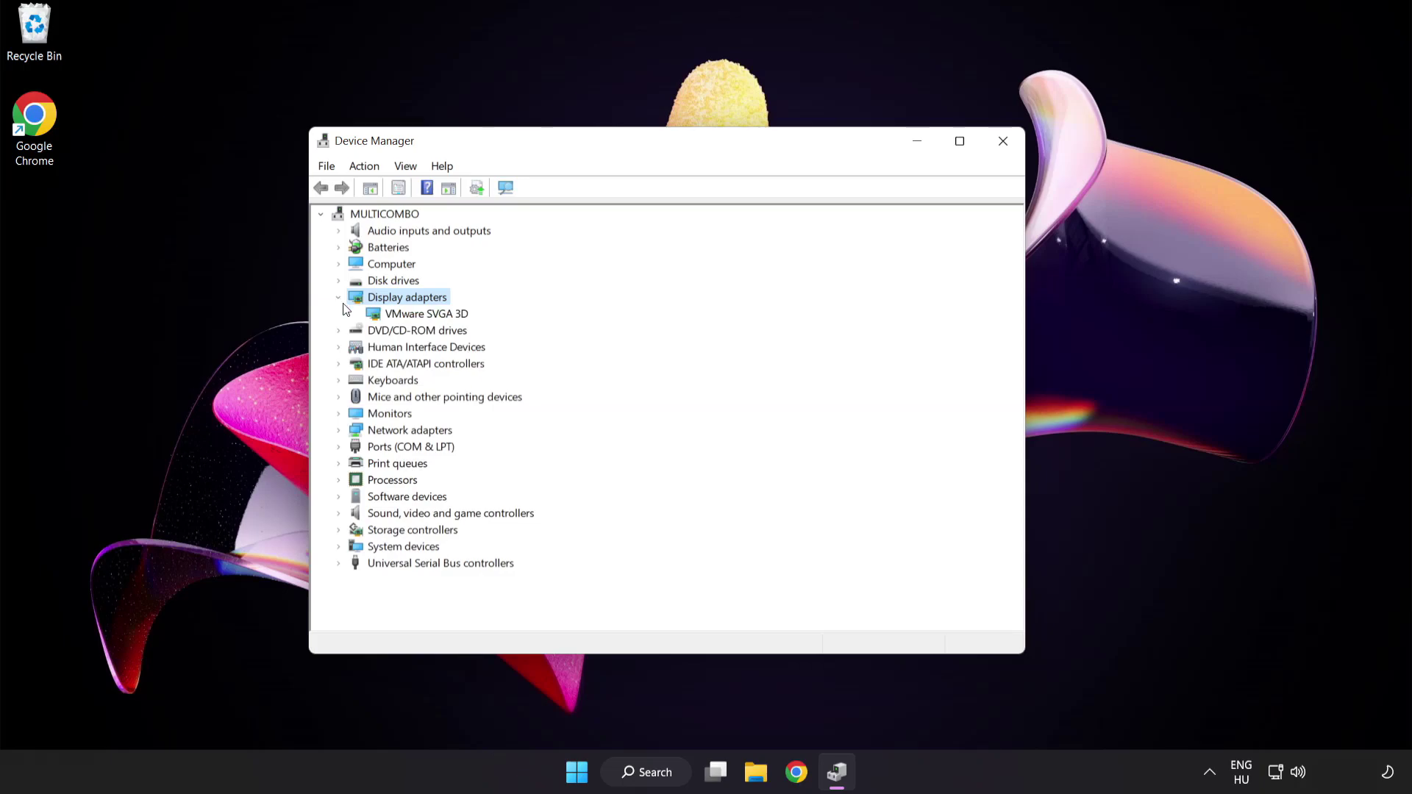
left_click(379, 316)
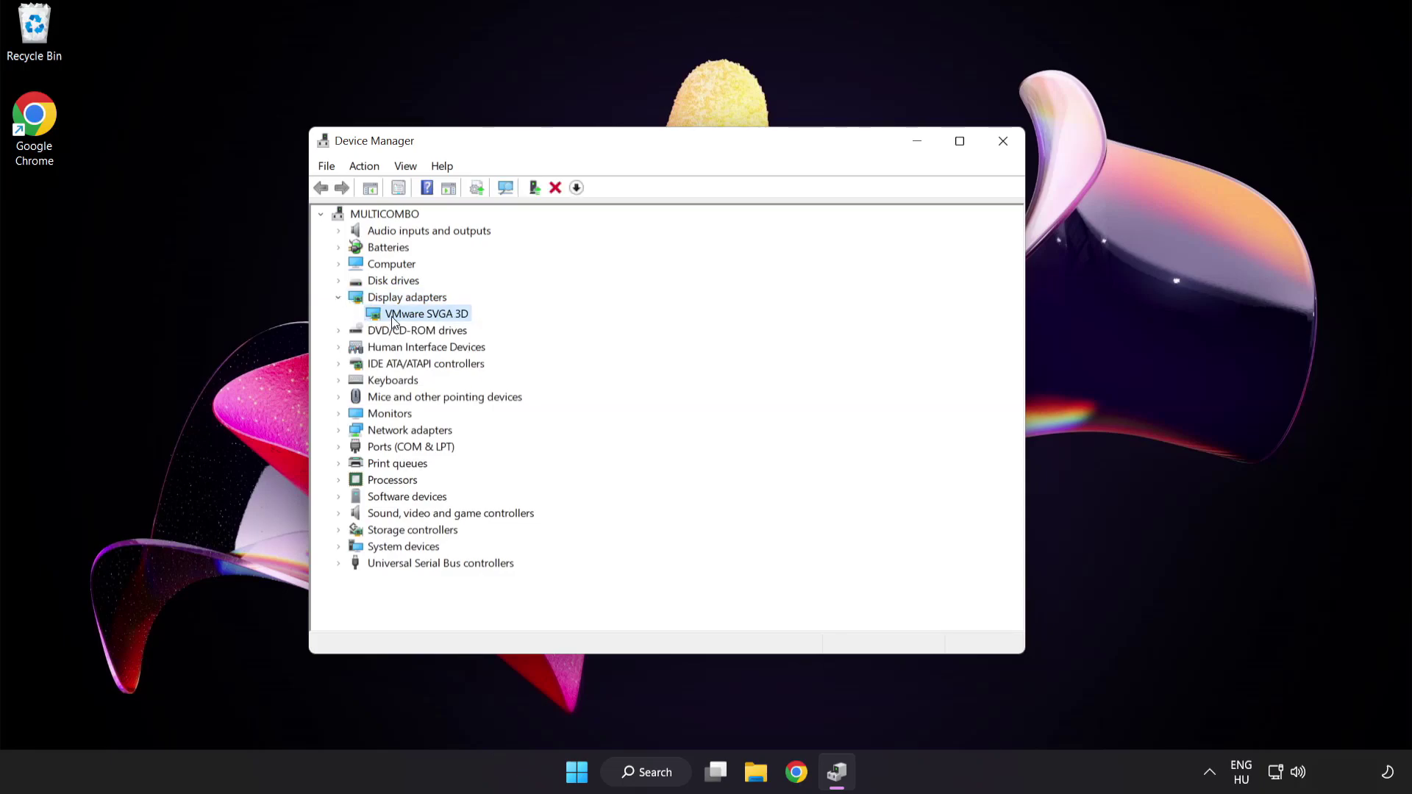
right_click(414, 313)
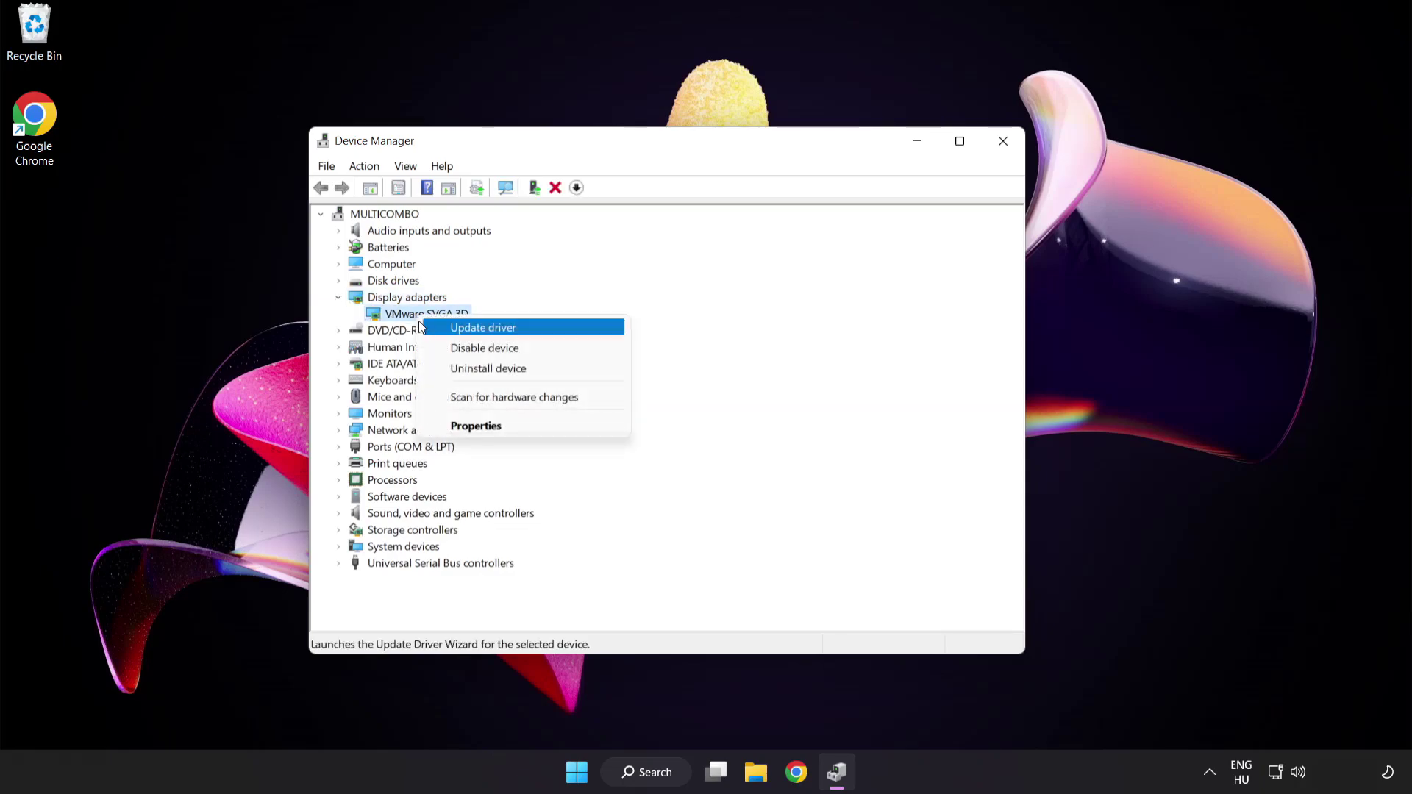
Update the VMware SVGA 3D driver by automatic search, which finds the best driver already installed
left_click(548, 329)
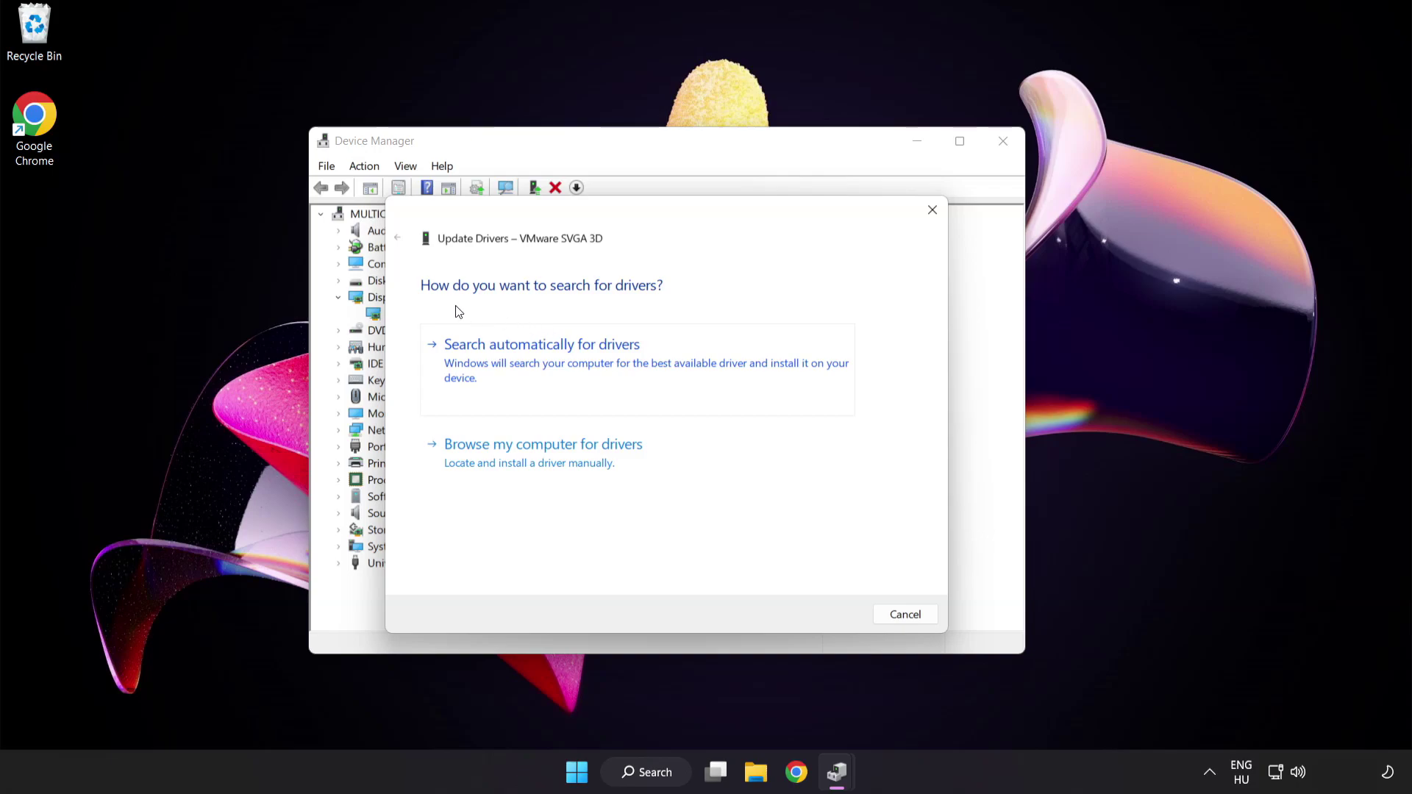
left_click(616, 366)
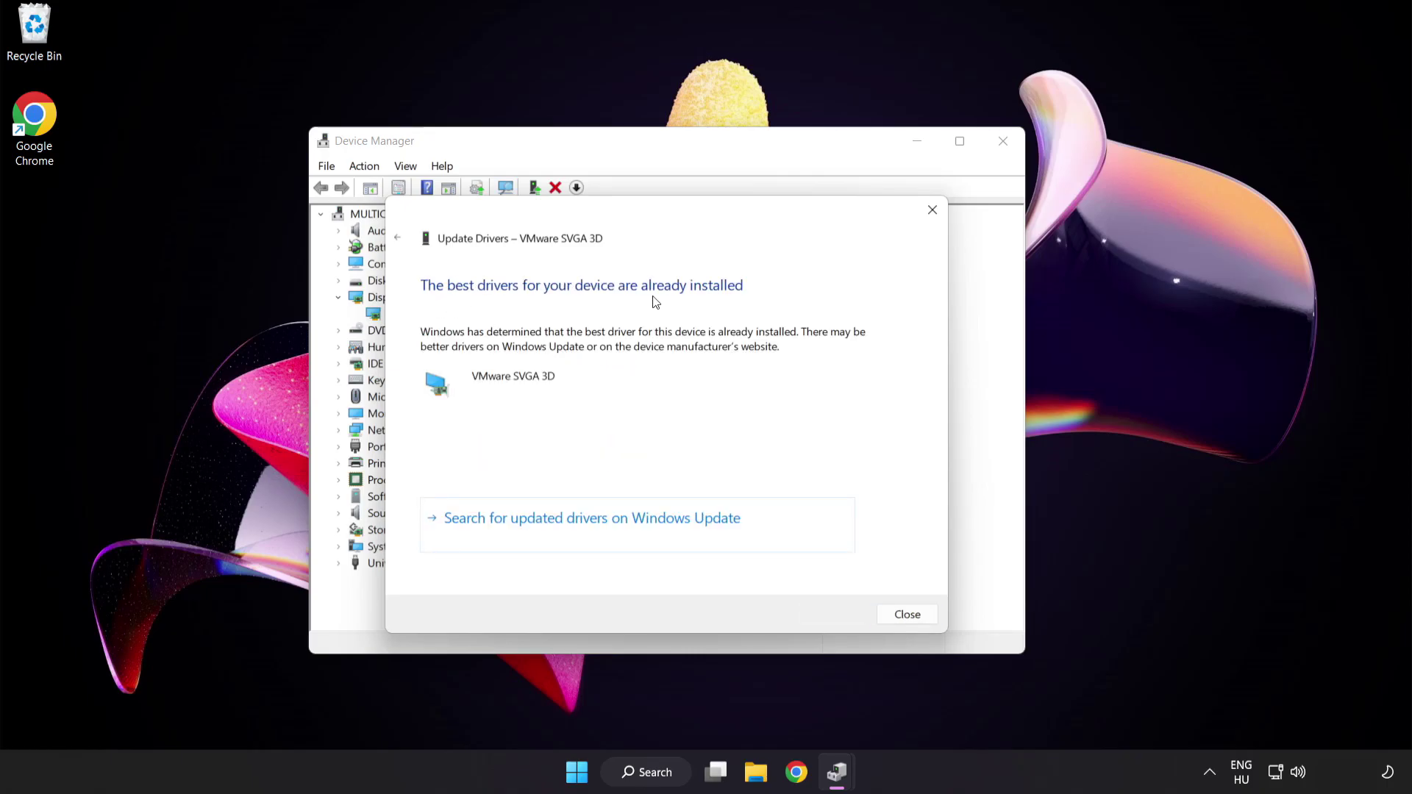
left_click(903, 616)
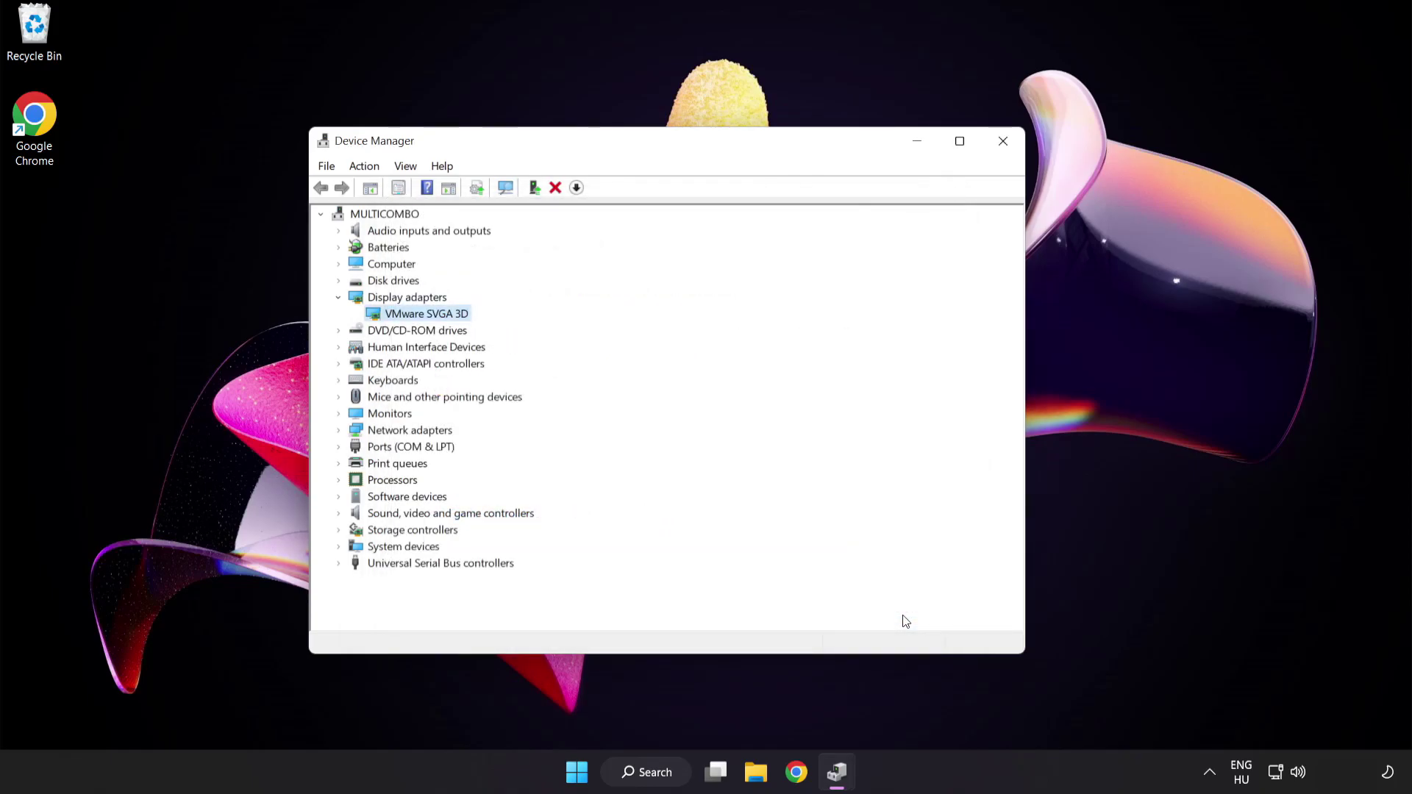
Close Device Manager and search Windows for 'update'
left_click(1002, 143)
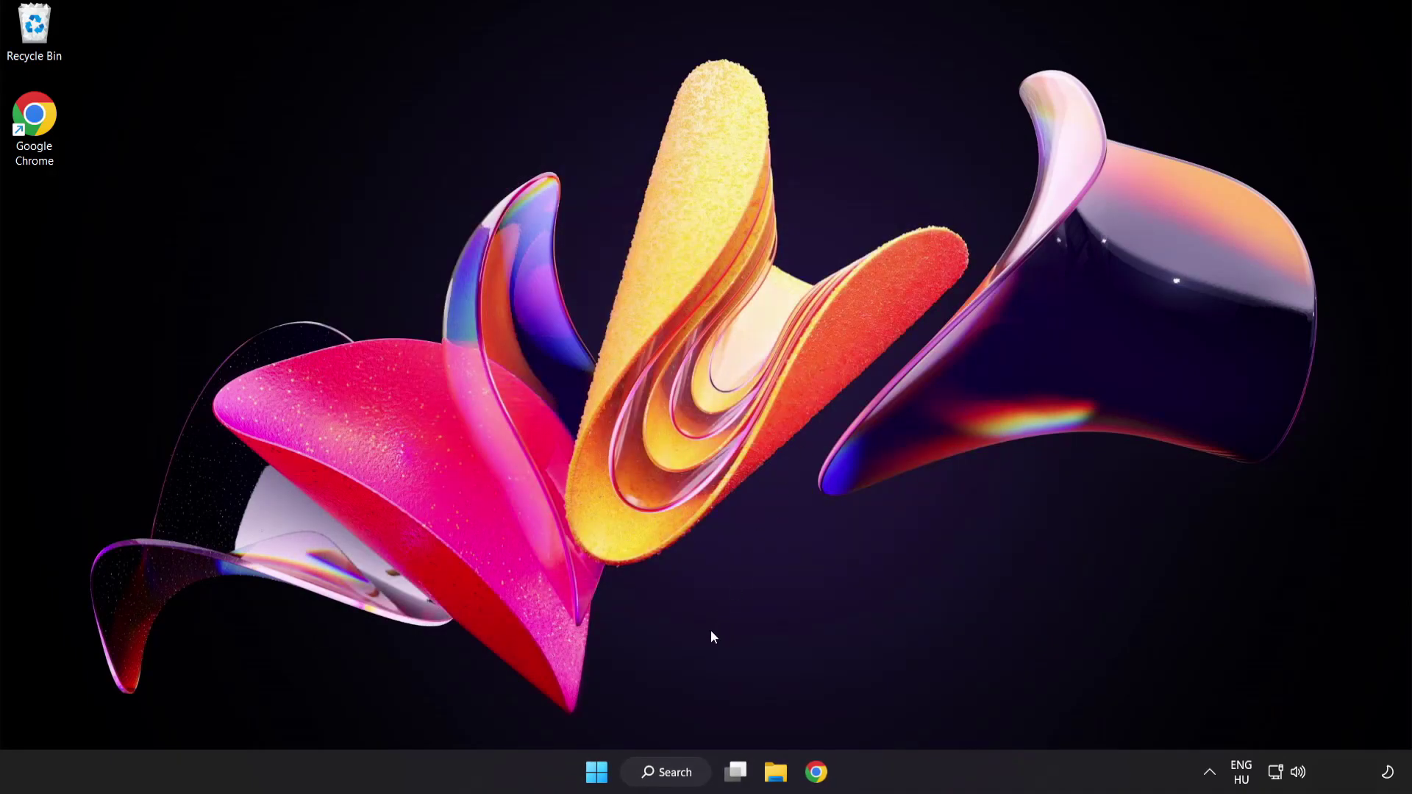
left_click(683, 778)
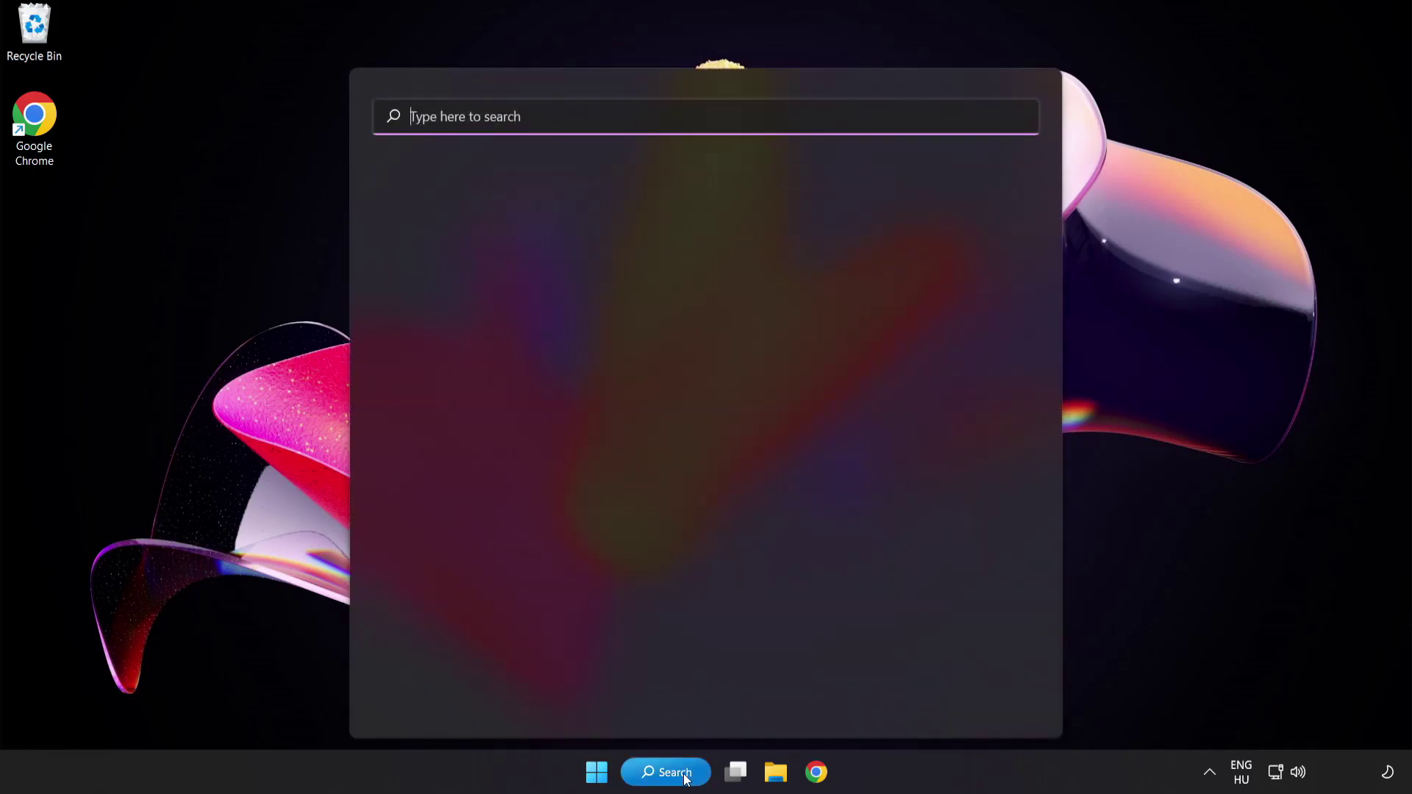
type("update")
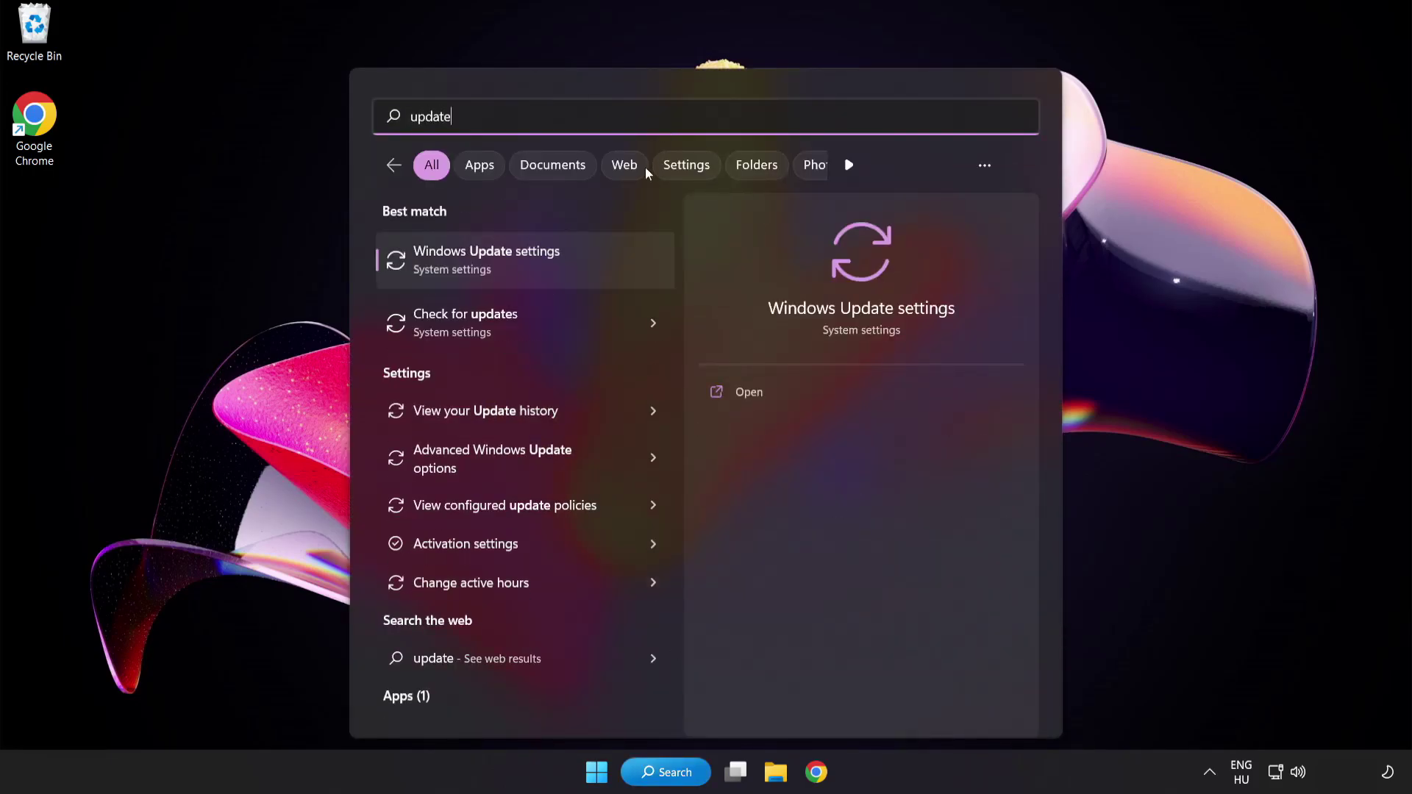
Run a Windows Update check, which reports the PC is up to date, then close Settings
left_click(542, 273)
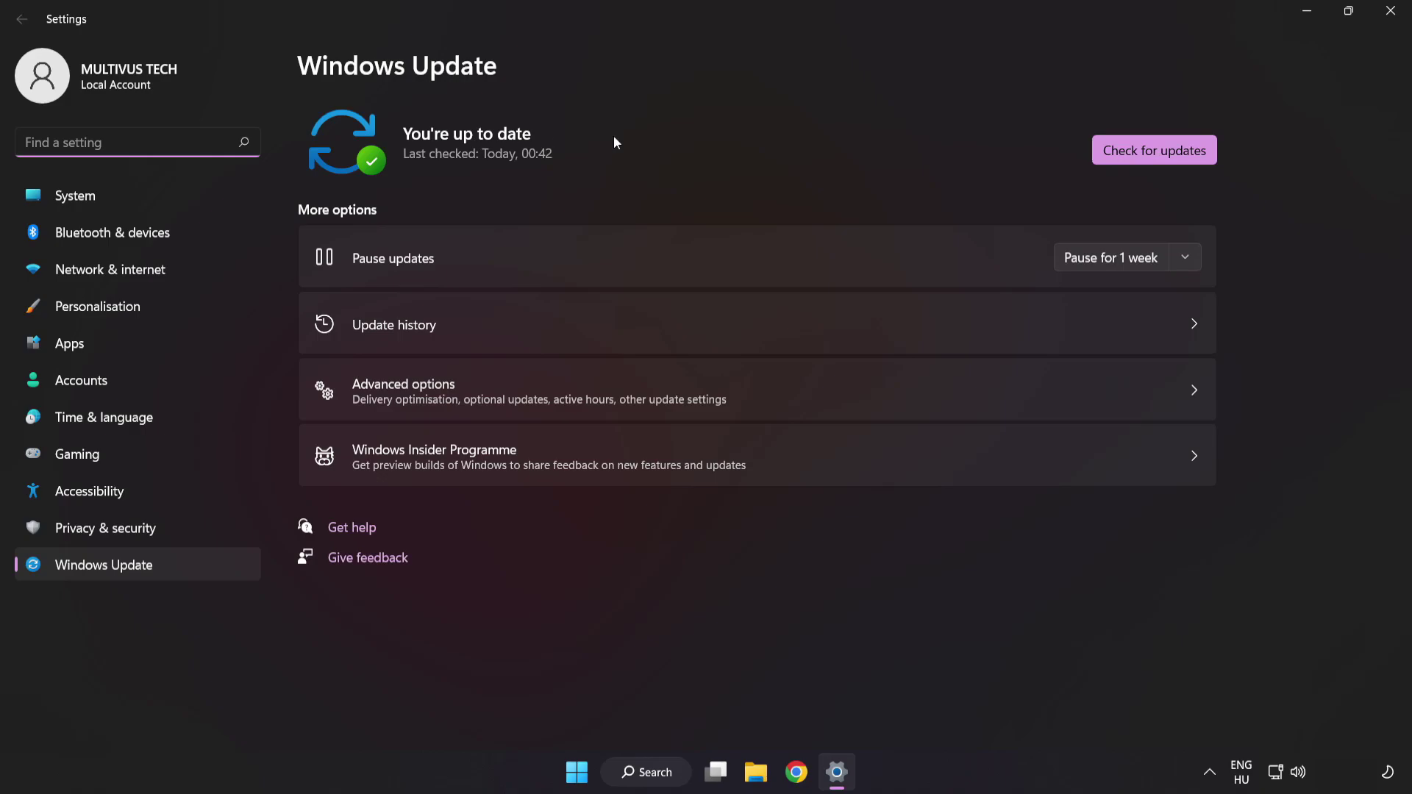
left_click(1149, 157)
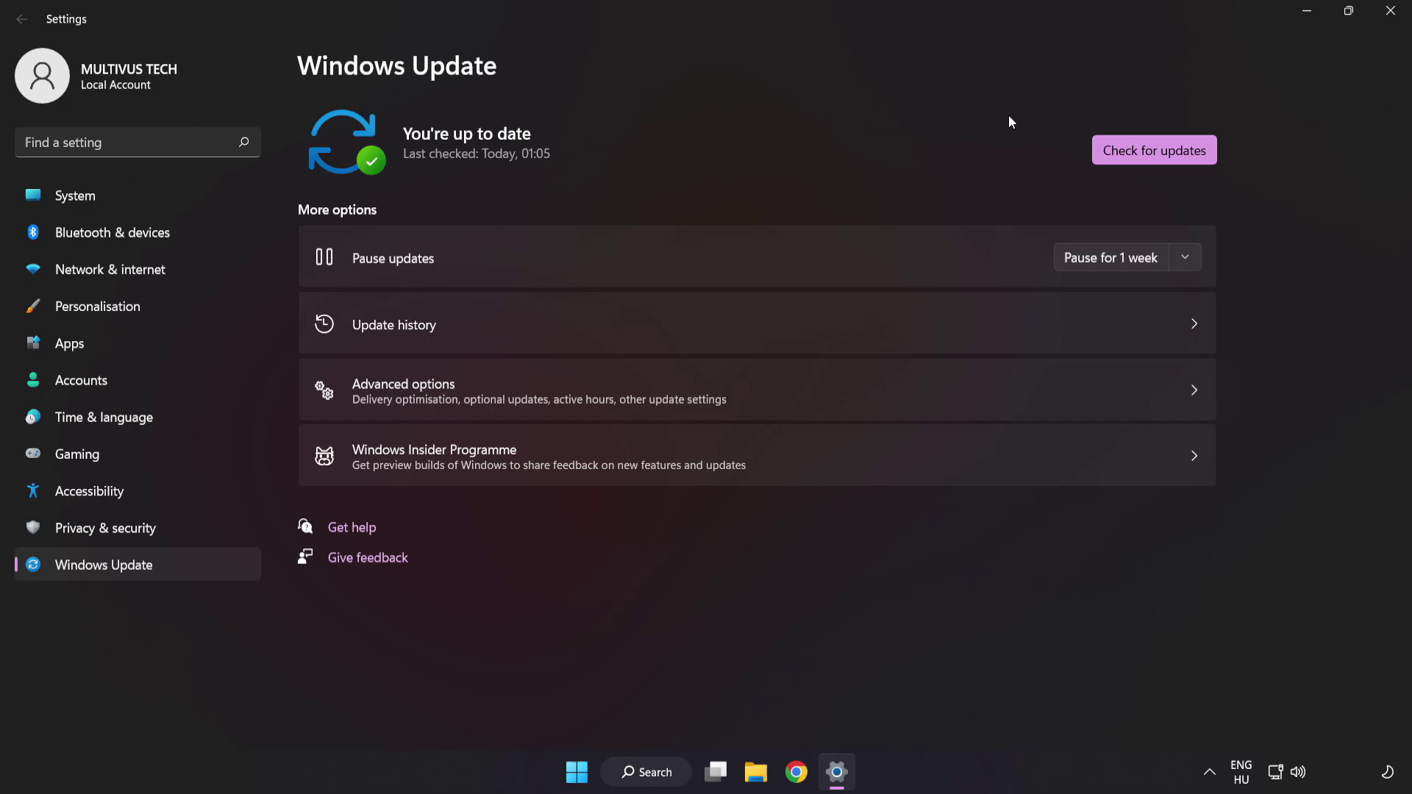
left_click(1389, 15)
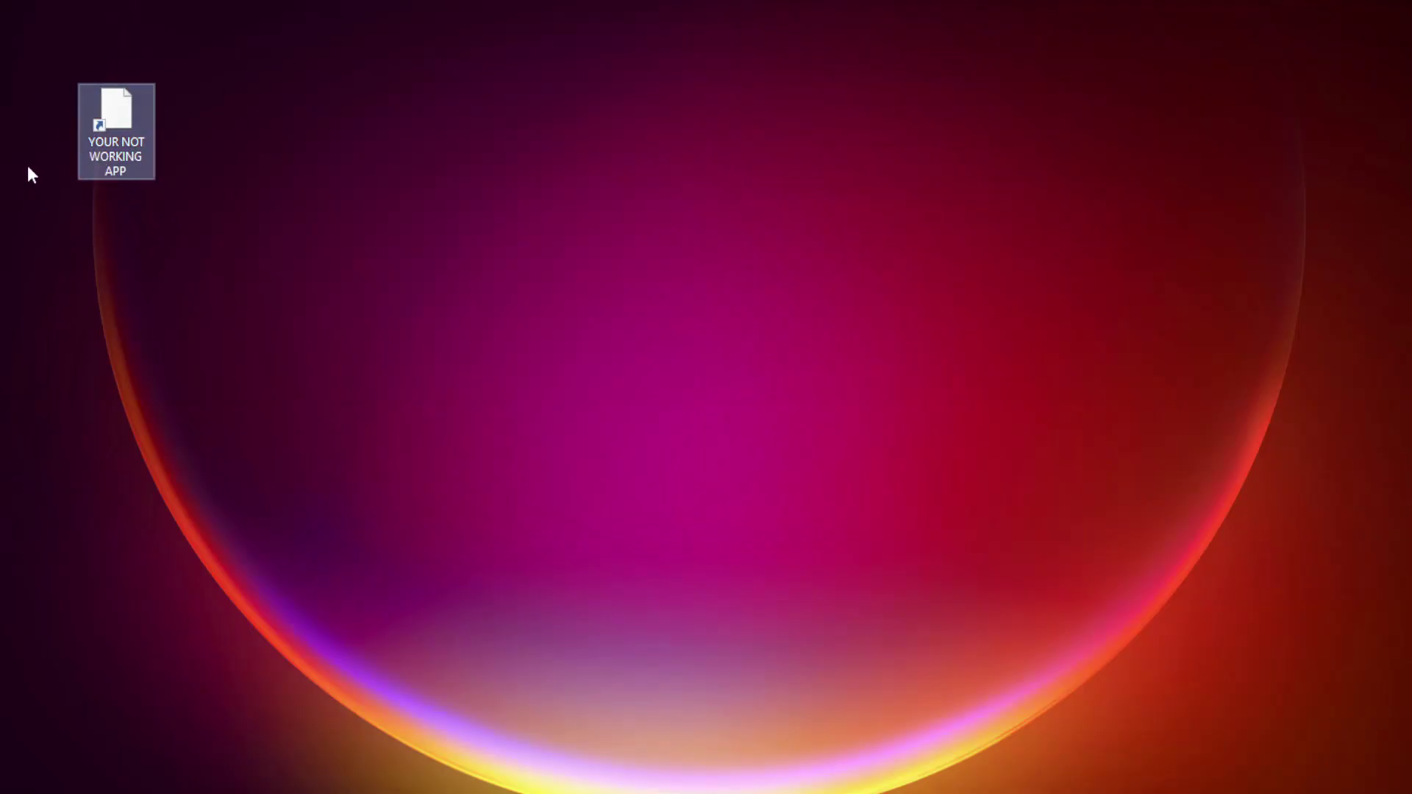
Open Properties for the YOUR NOT WORKING APP desktop shortcut and center the dialog
right_click(115, 105)
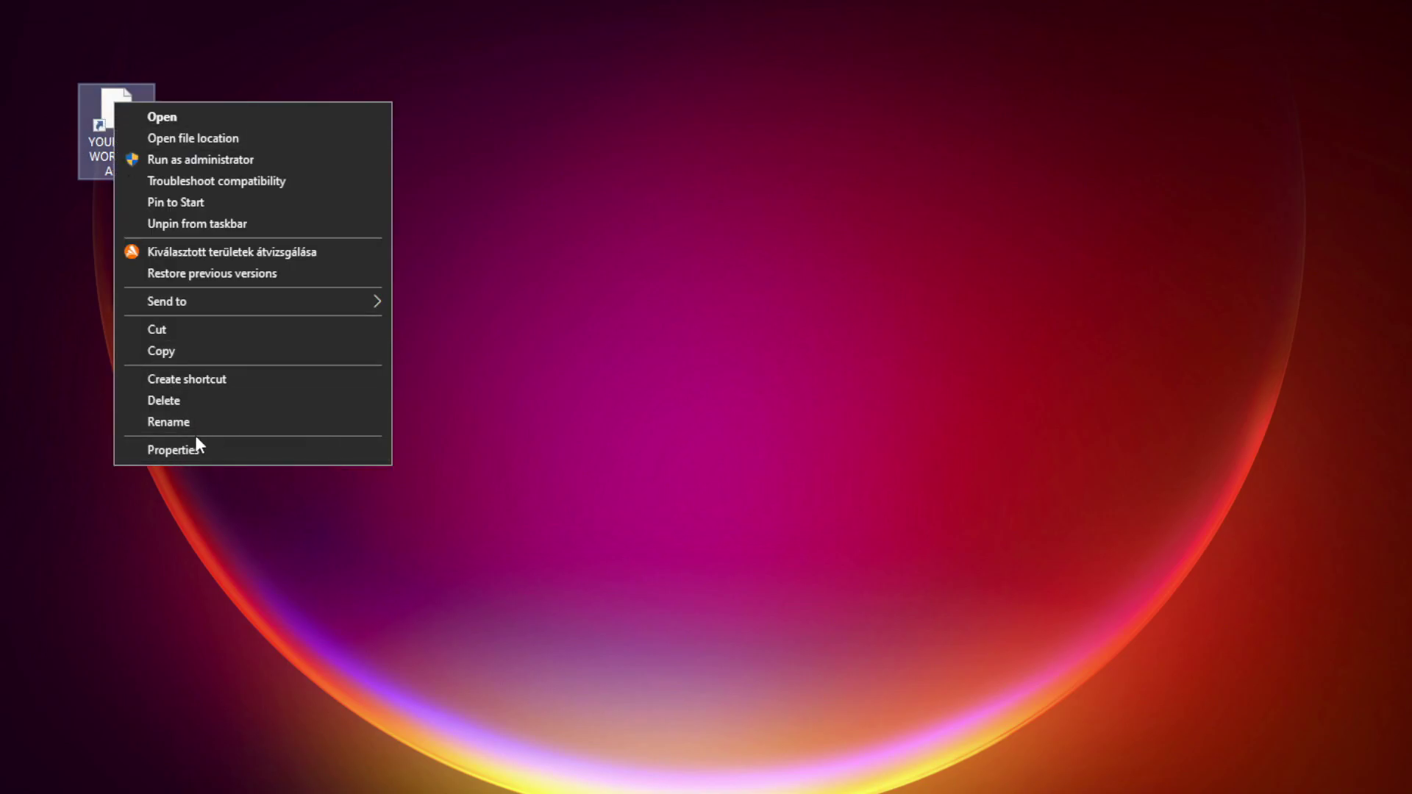
left_click(282, 450)
left_click_drag(308, 110, 713, 157)
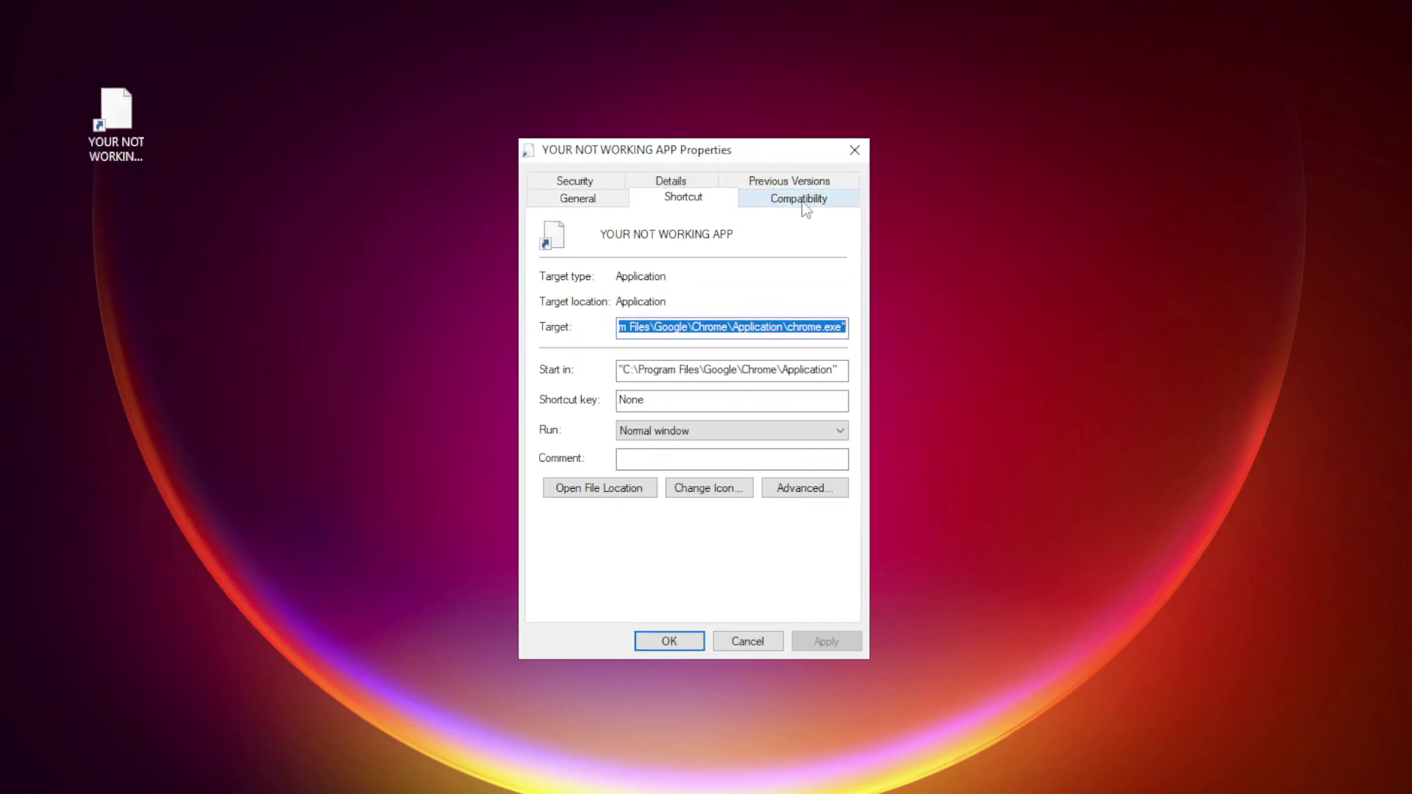
Set the shortcut to Windows 8 compatibility mode, disable fullscreen optimizations, run as administrator, and apply
left_click(827, 204)
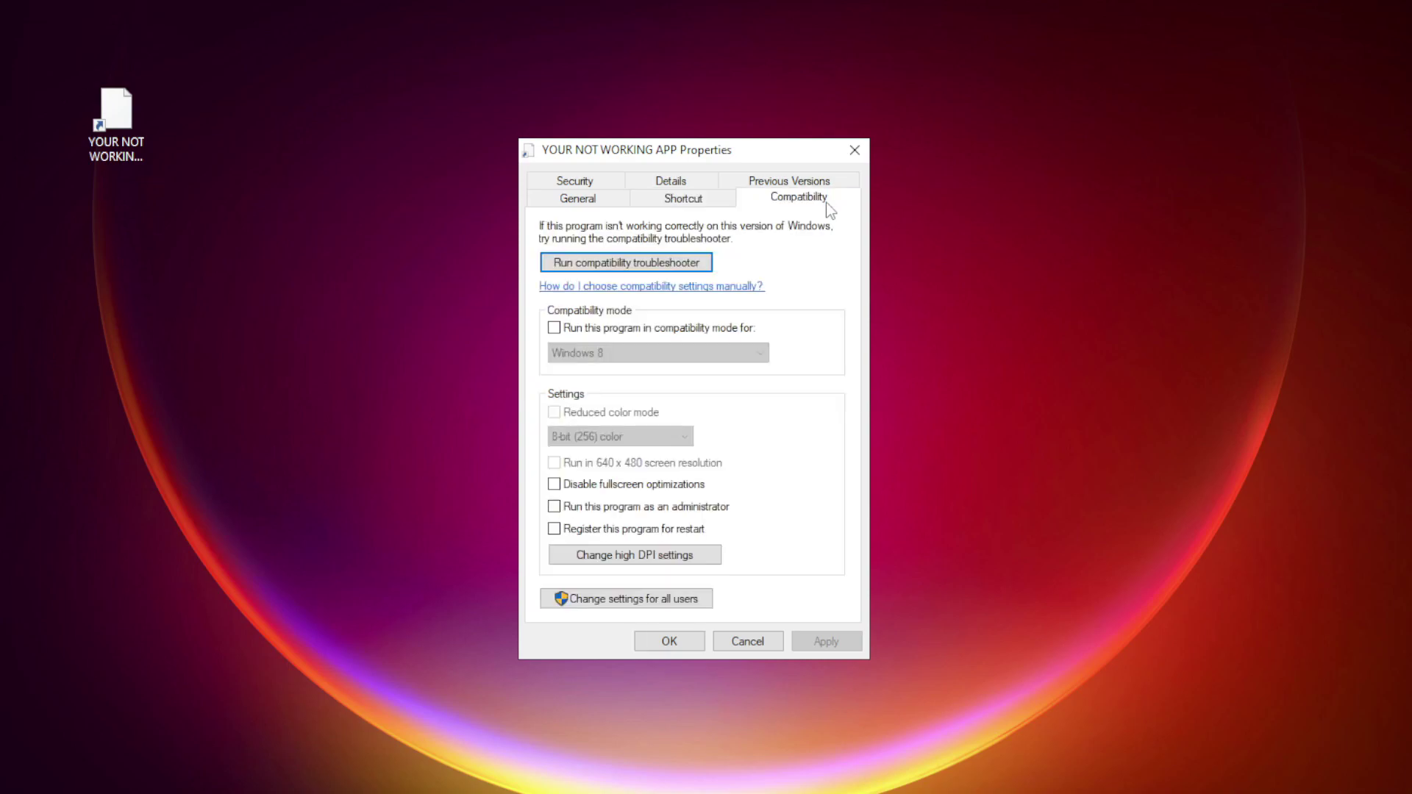
left_click(573, 328)
left_click(627, 353)
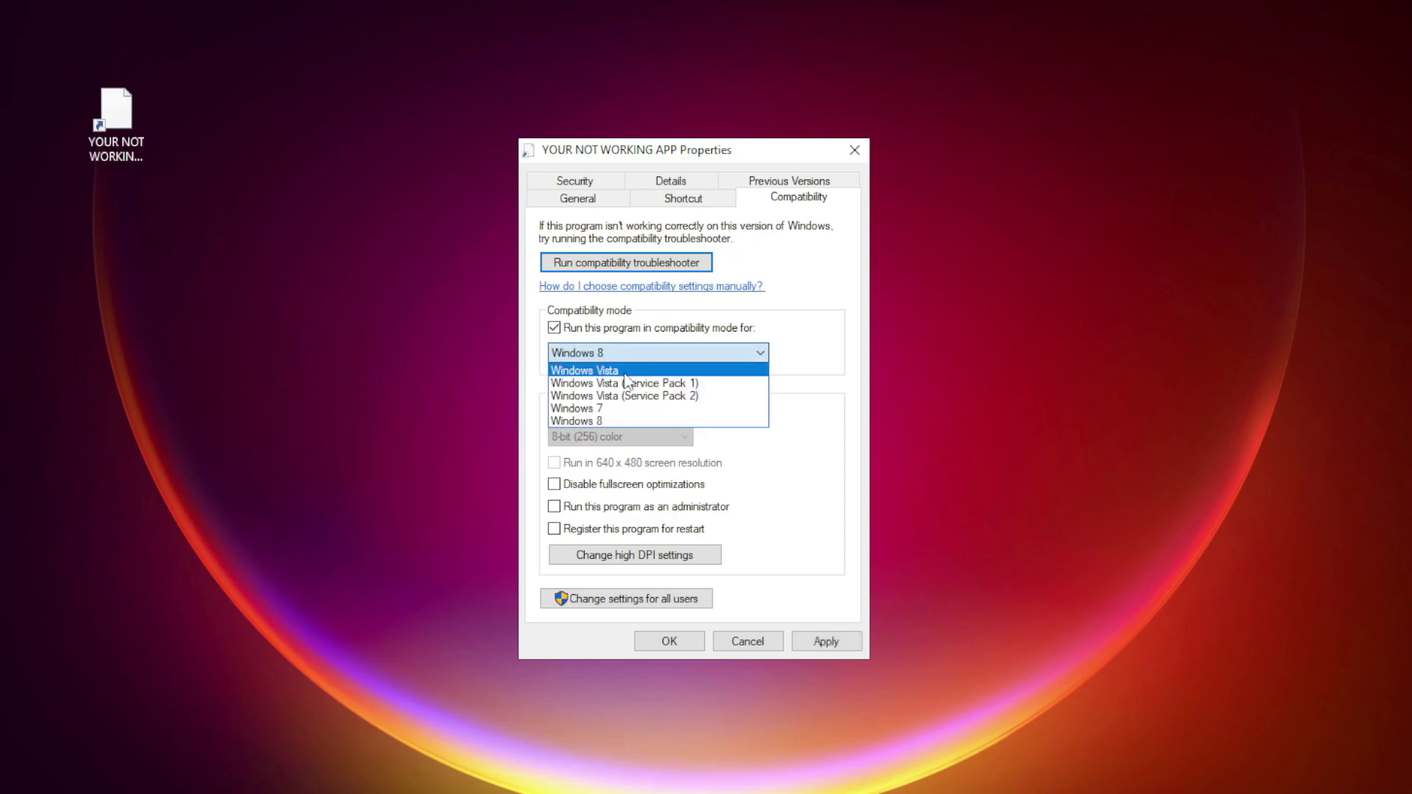
left_click(617, 417)
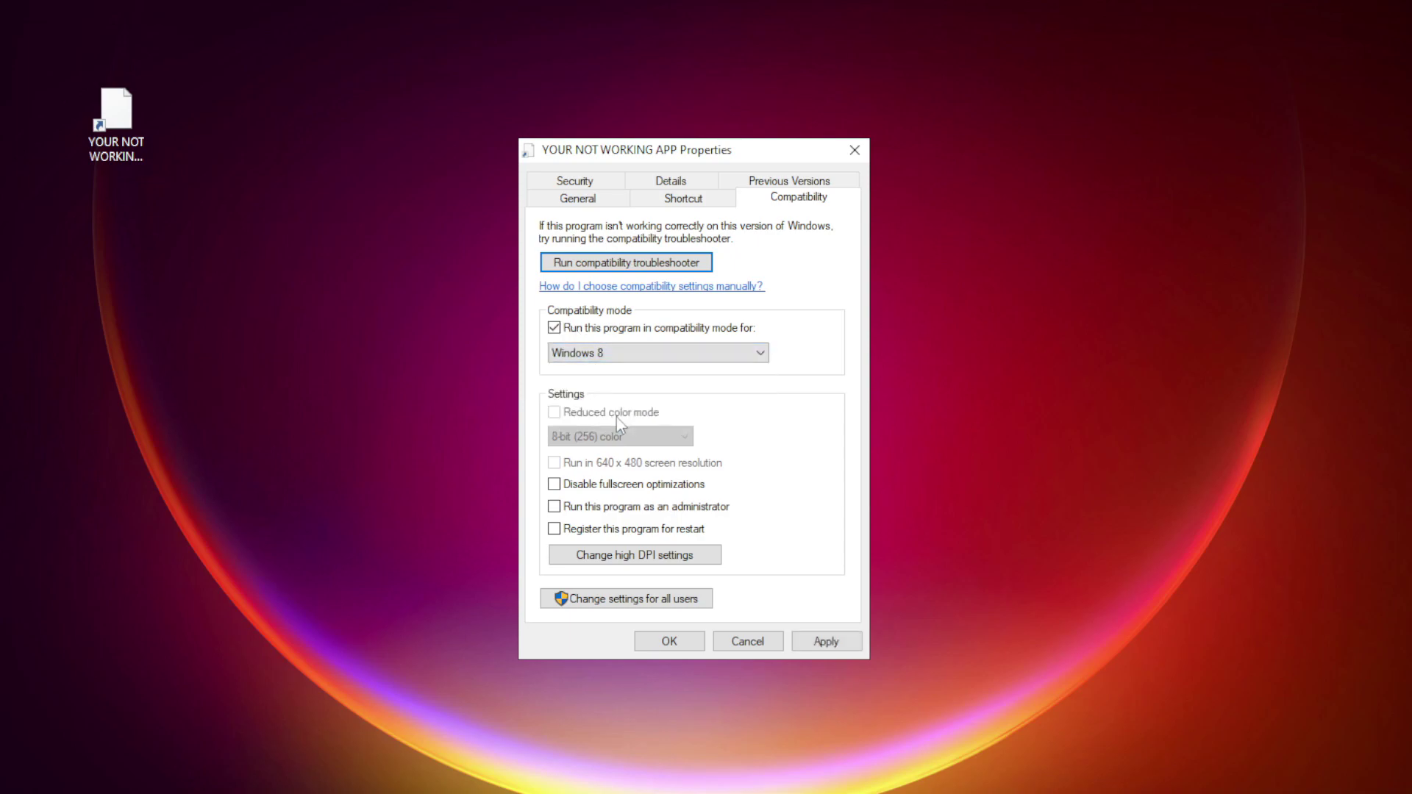
left_click(616, 488)
left_click(599, 509)
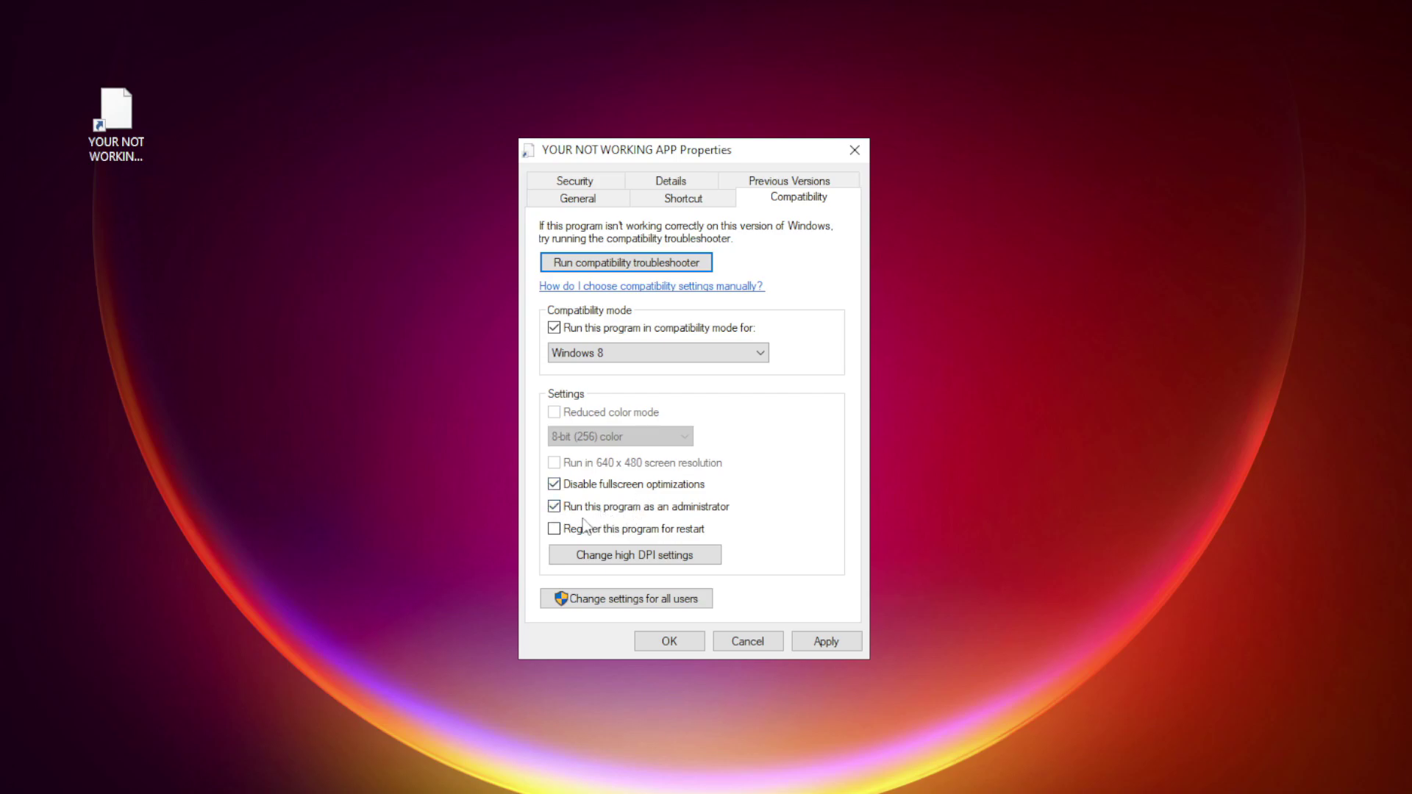
left_click(823, 642)
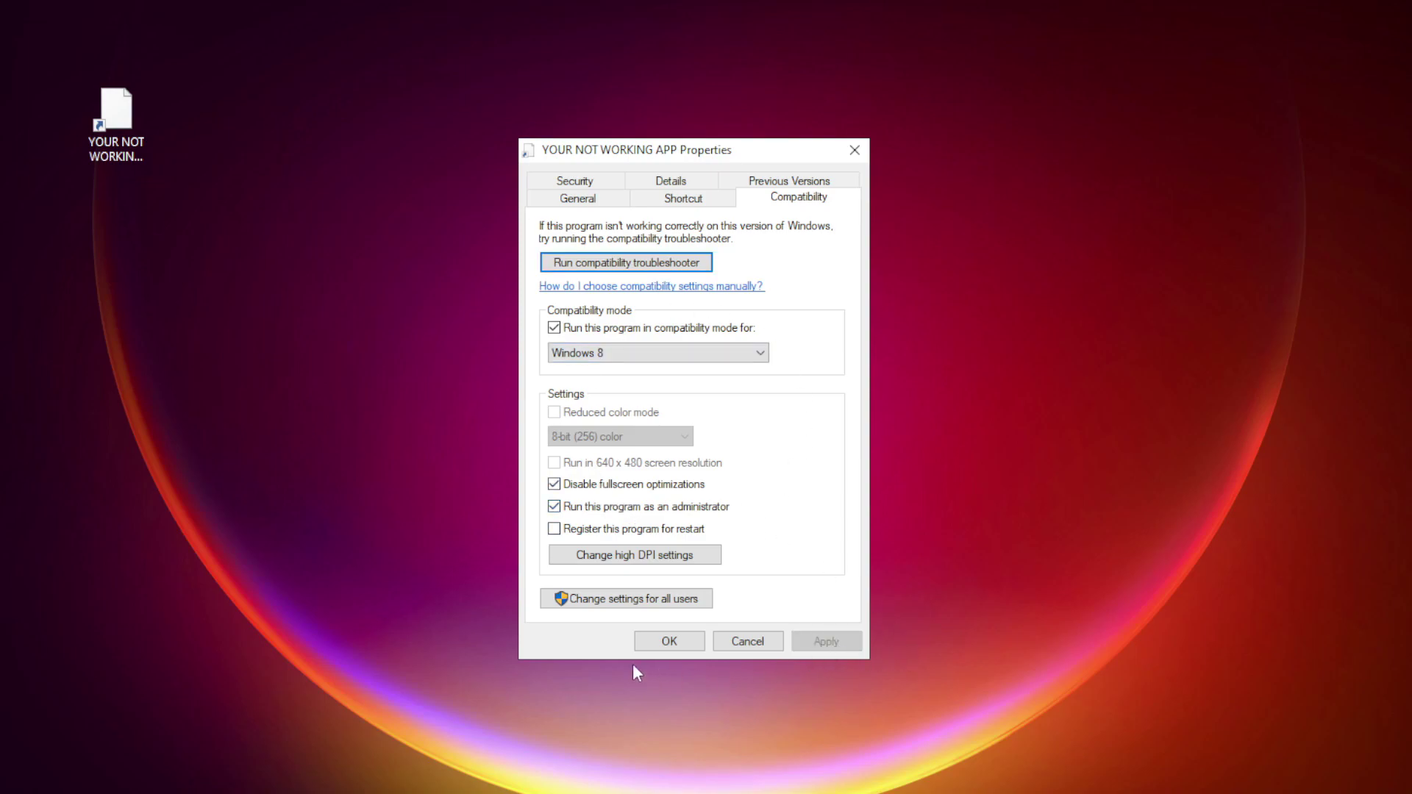
left_click(670, 642)
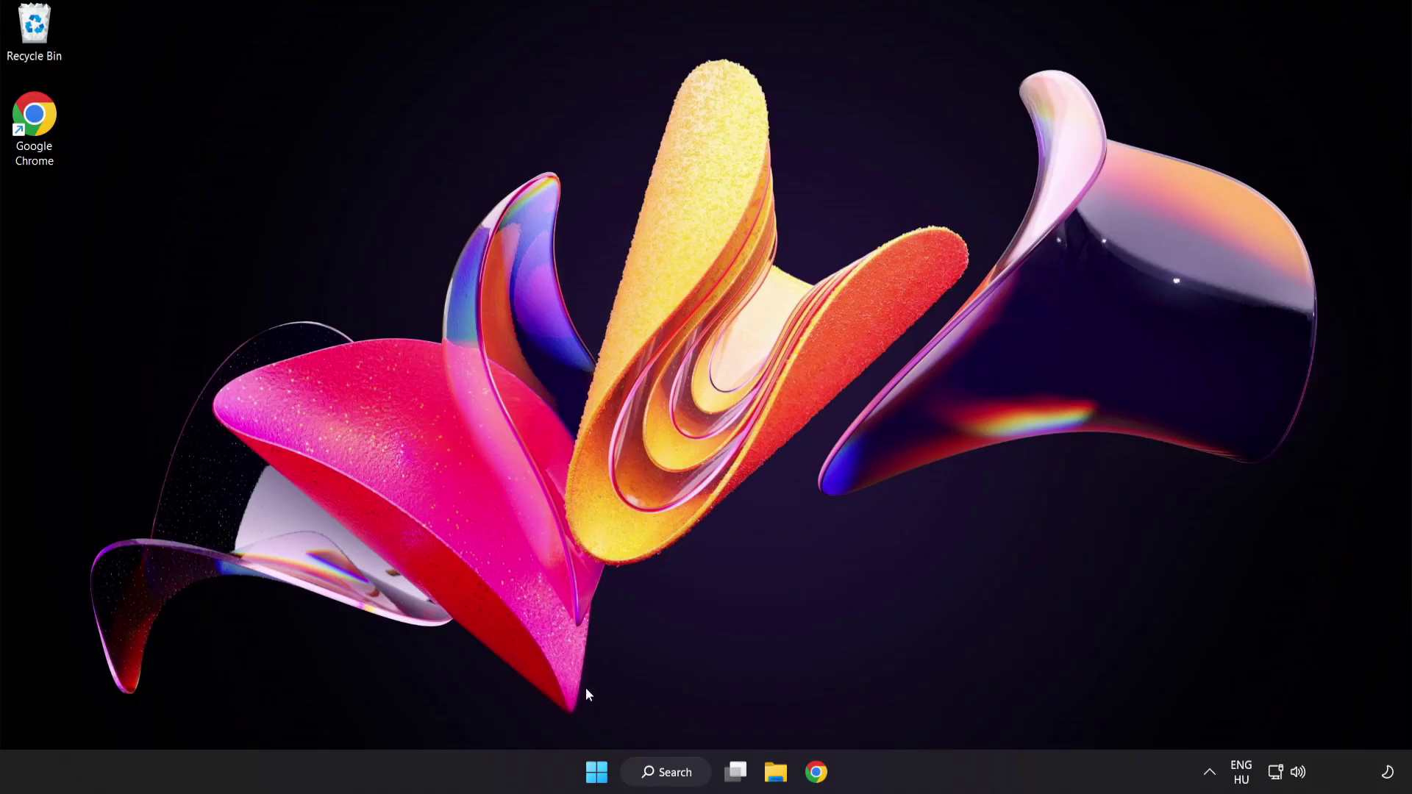
Launch Task Manager from the Start button's Win+X menu
right_click(601, 776)
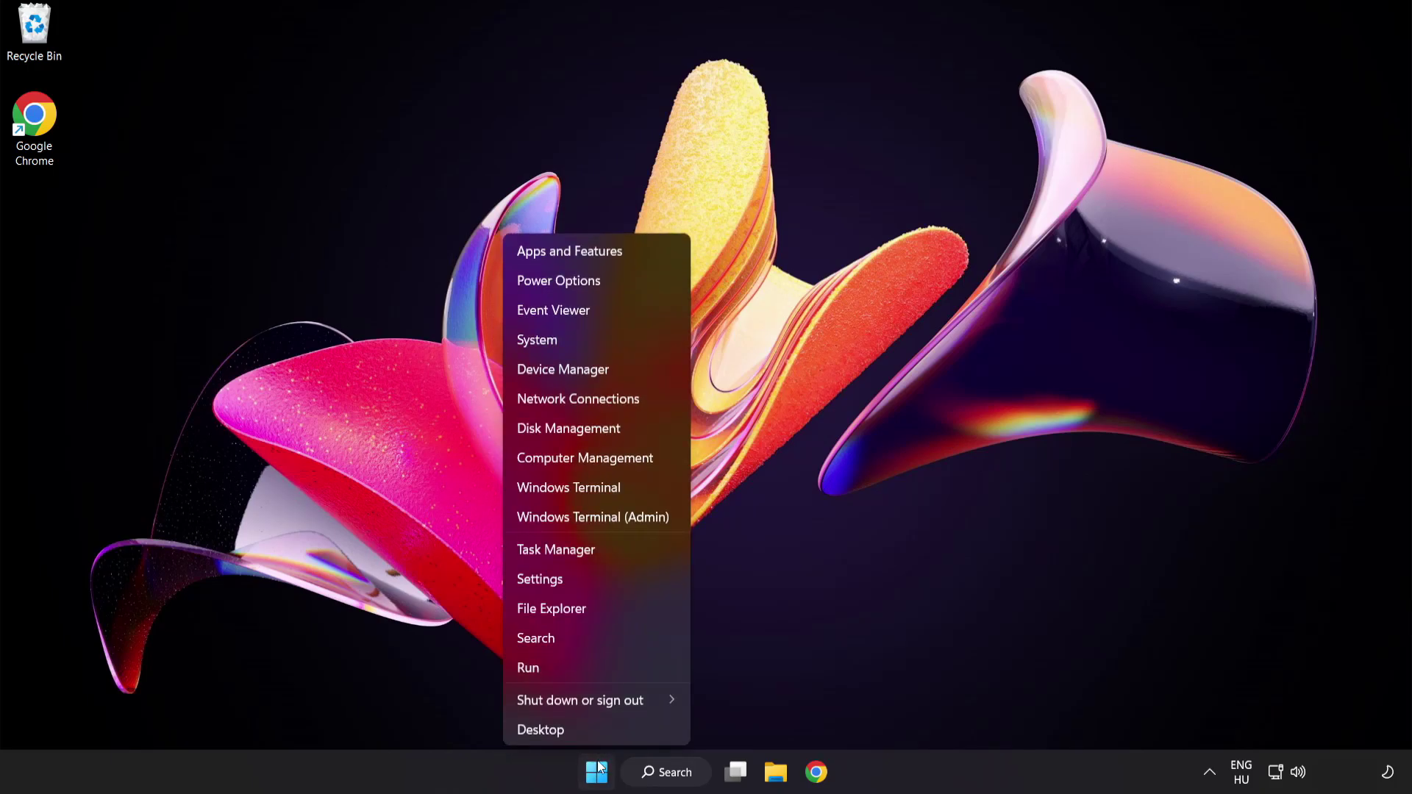
left_click(611, 553)
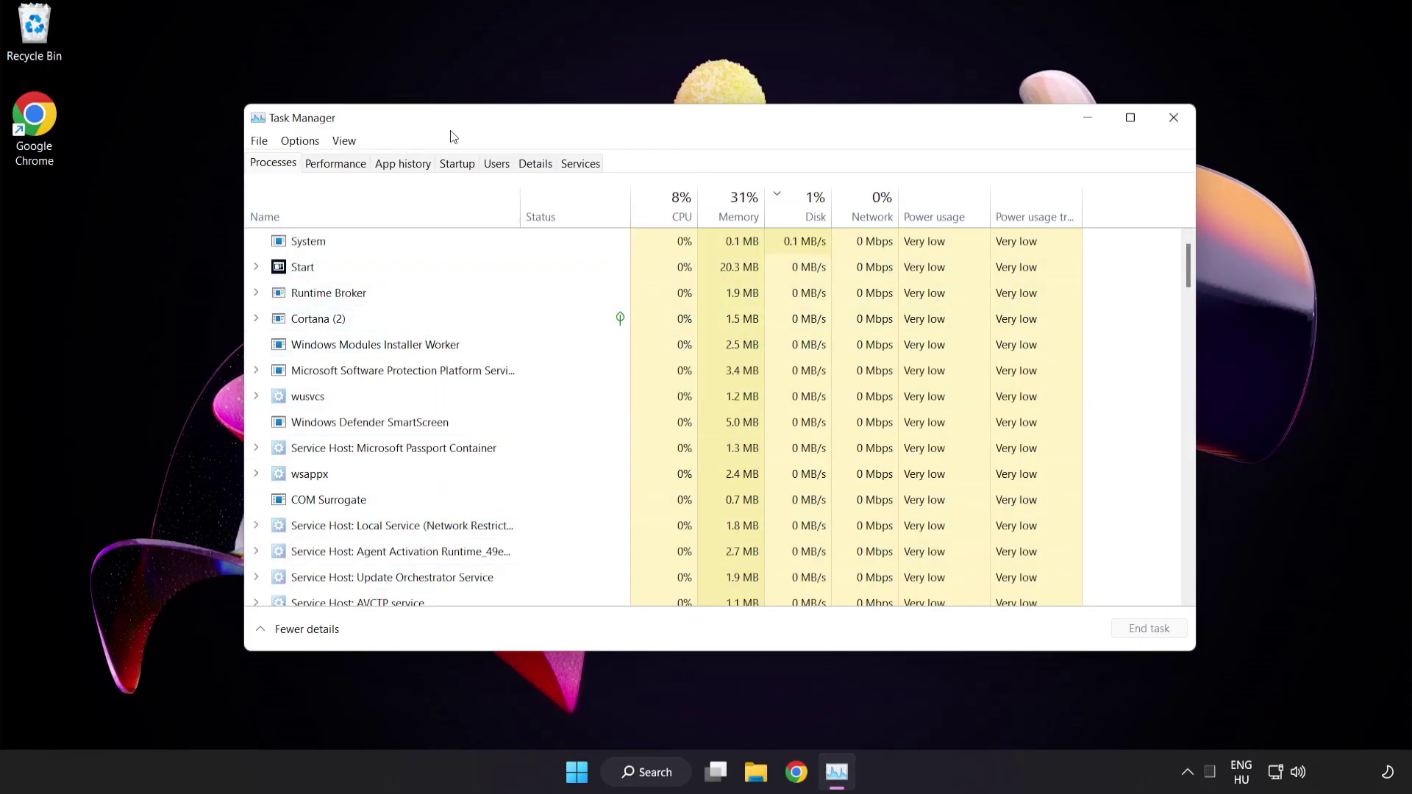
Disable Cortana, Phone Link, Terminal and Windows Security notification icon at startup, then close Task Manager
left_click(457, 164)
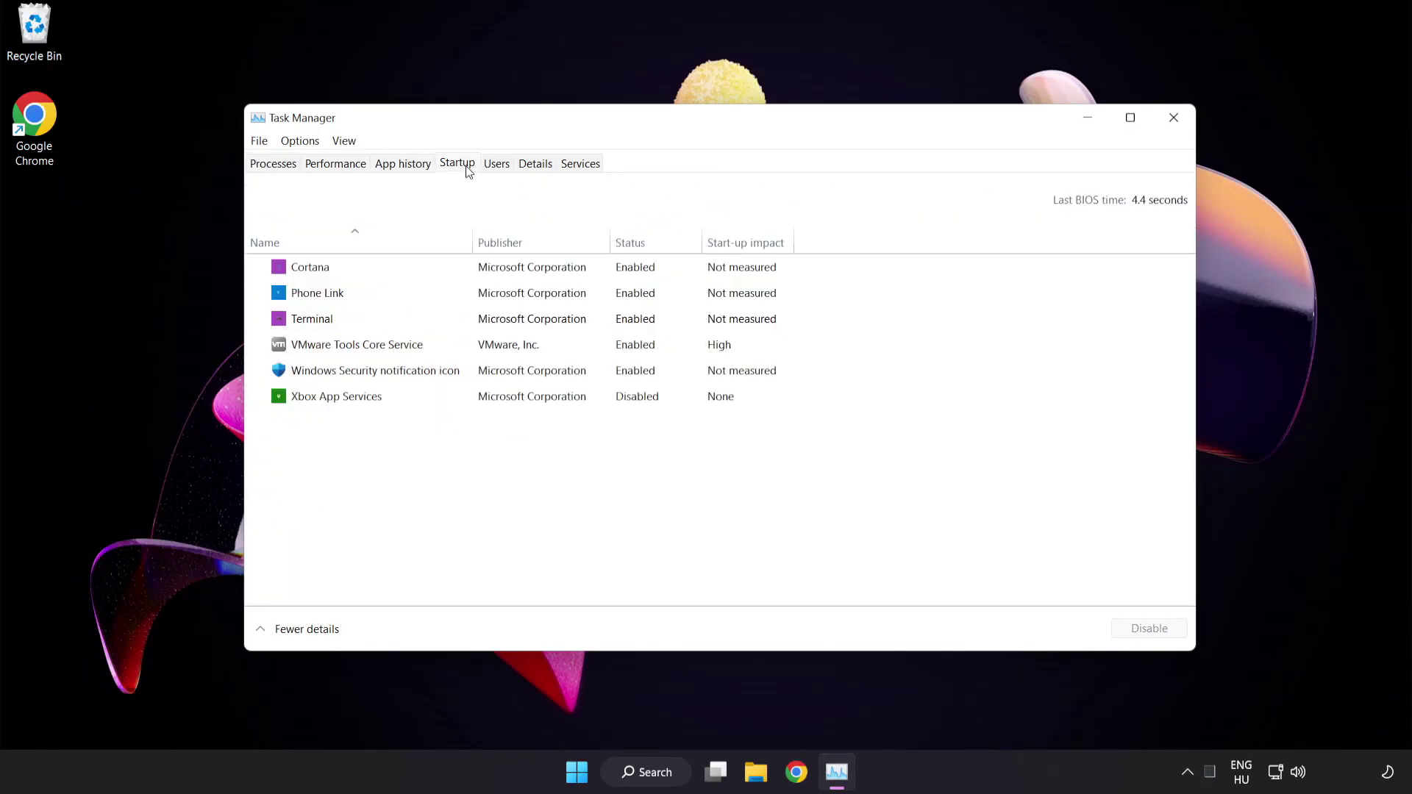
left_click(468, 275)
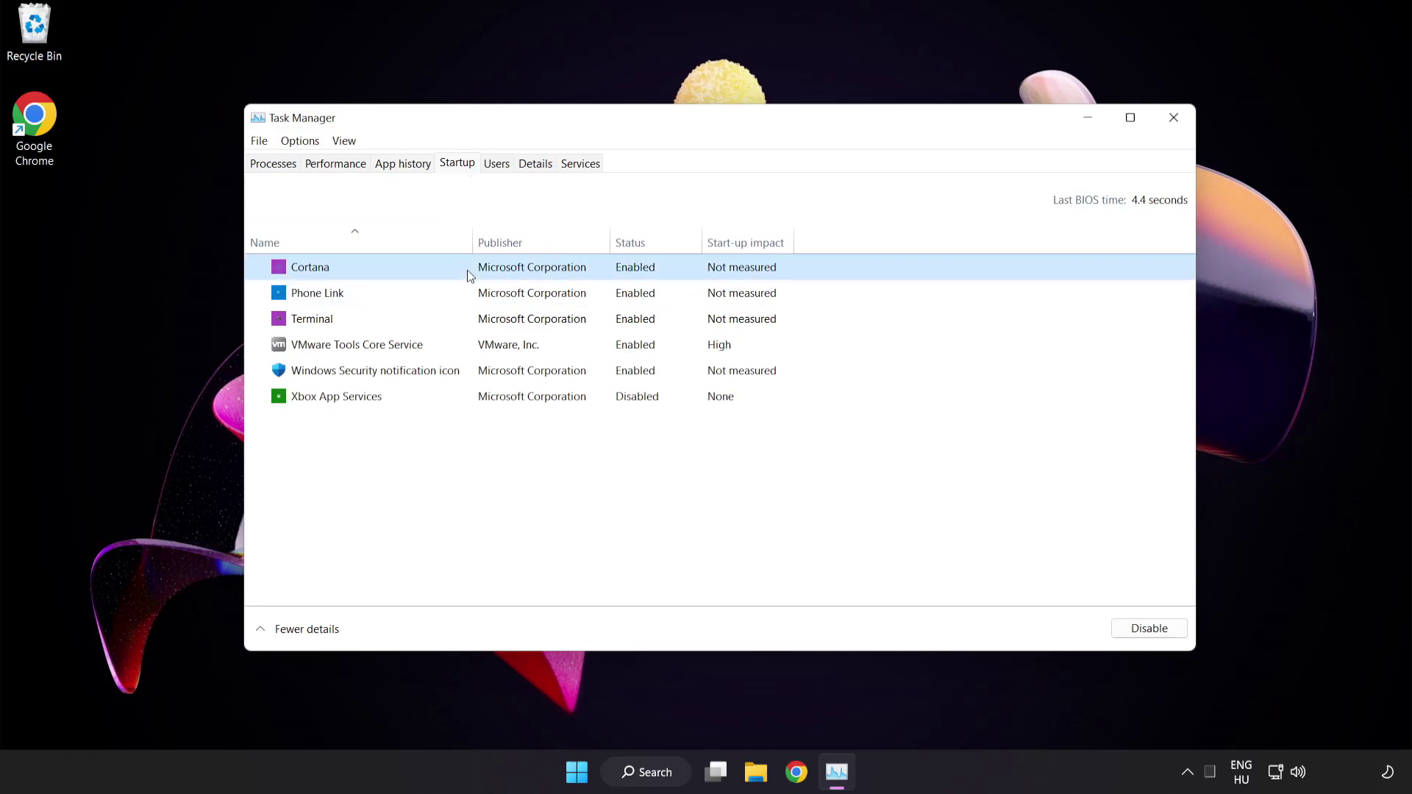
left_click(1151, 634)
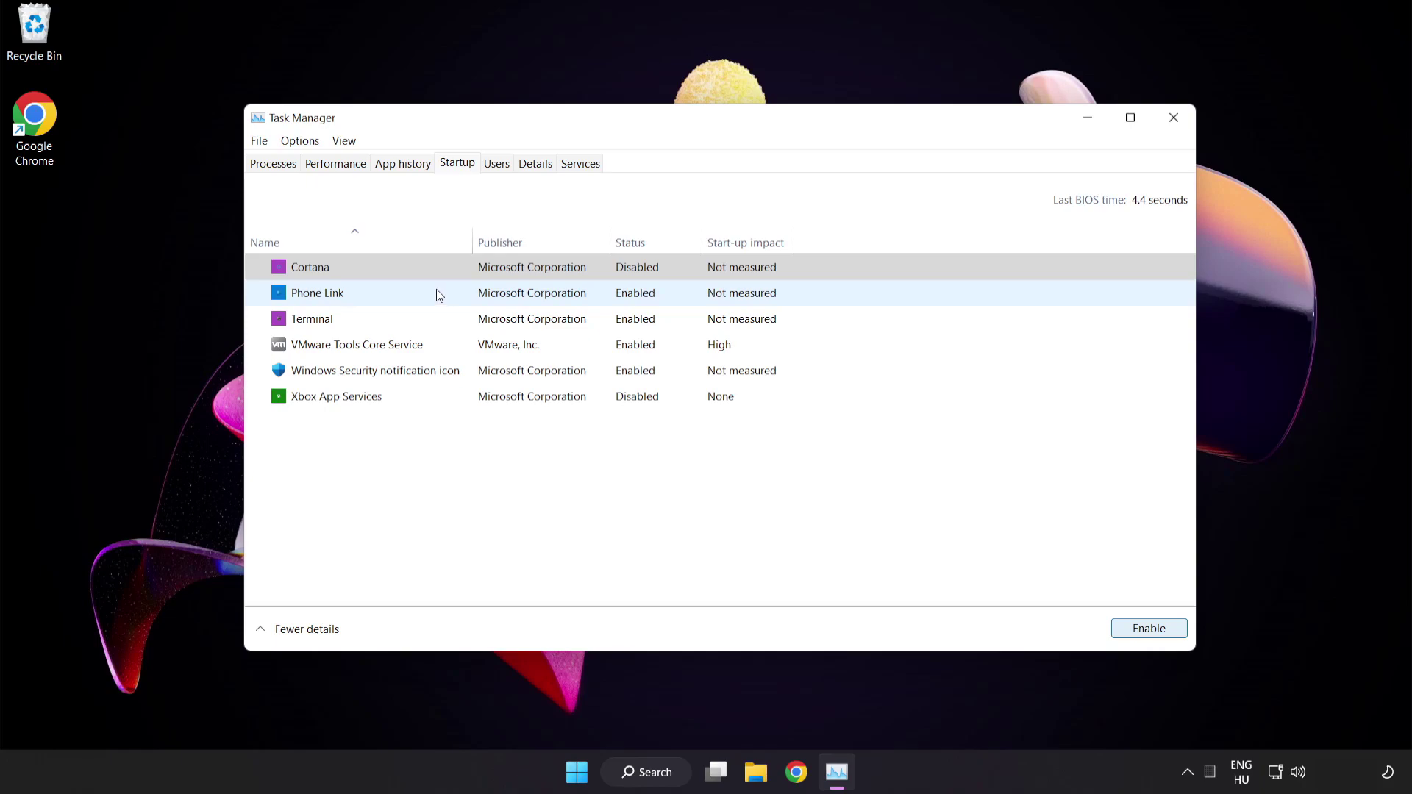
left_click(436, 292)
left_click(1142, 629)
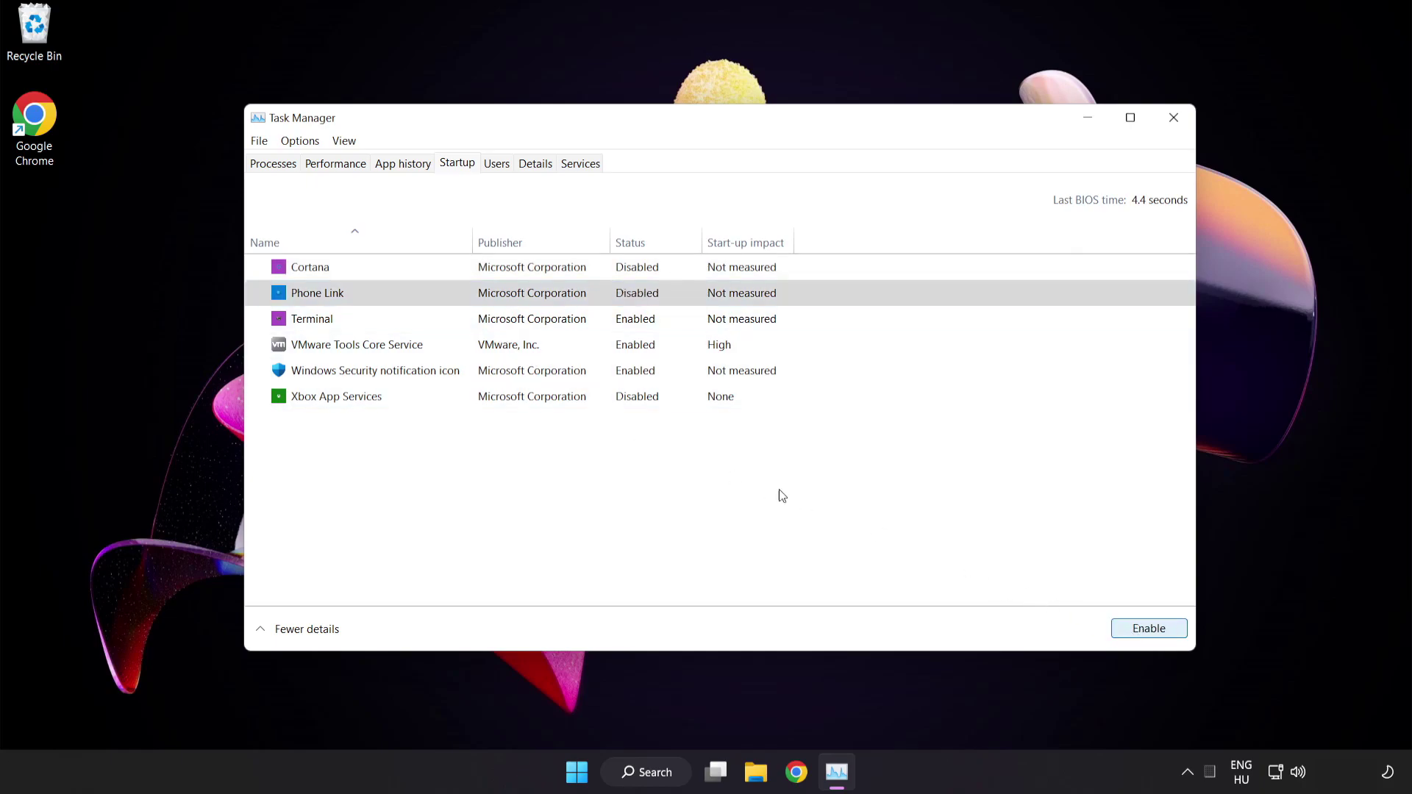
left_click(447, 319)
left_click(1136, 629)
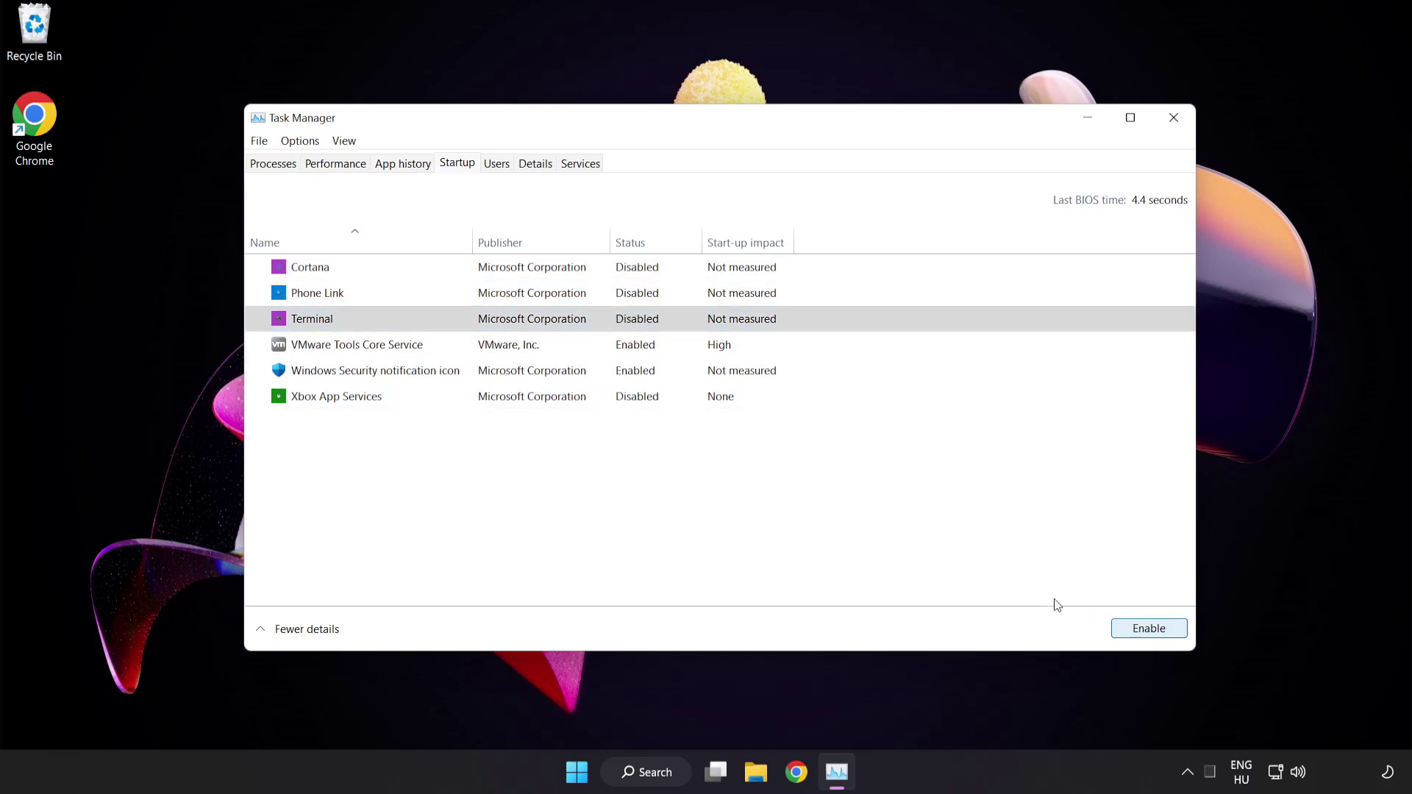
left_click(475, 370)
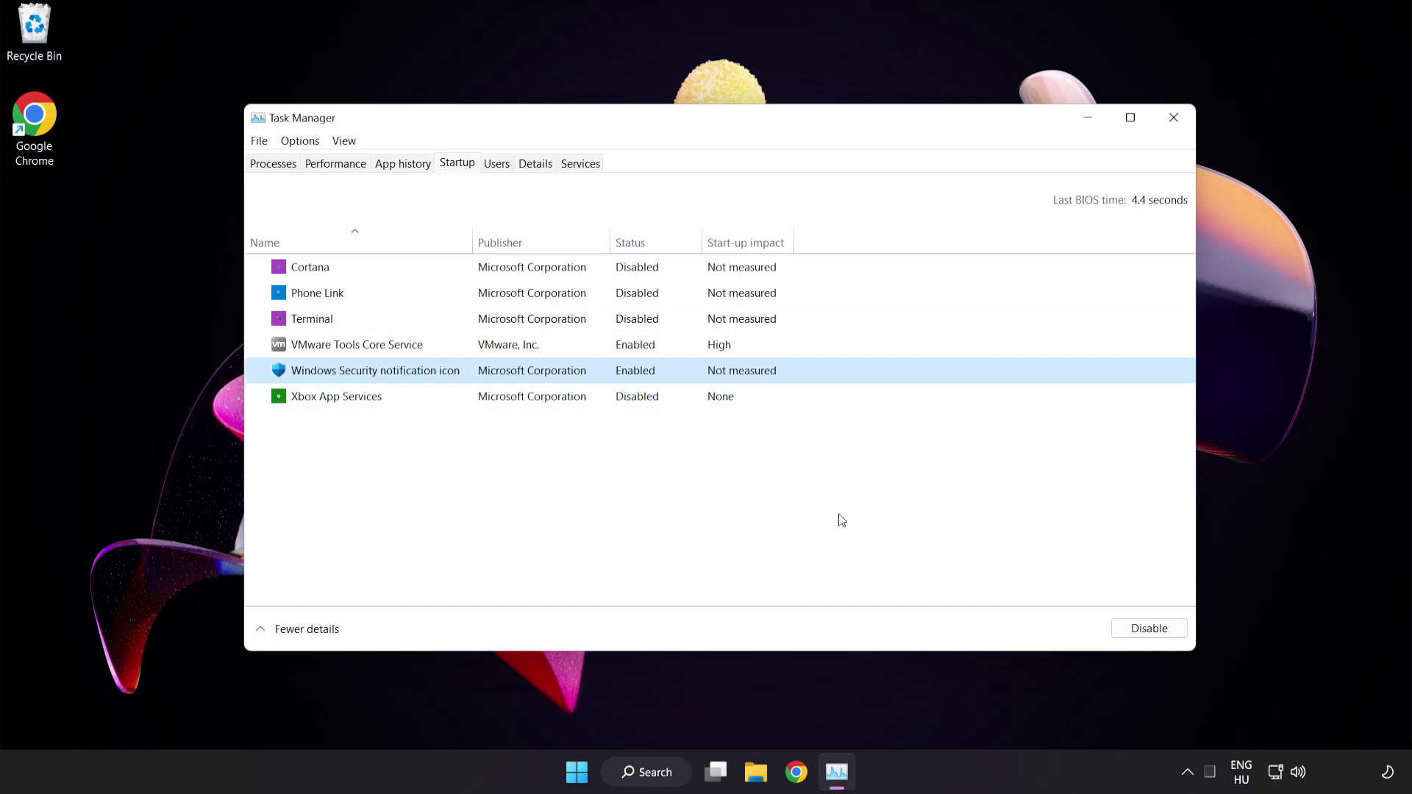
left_click(1136, 629)
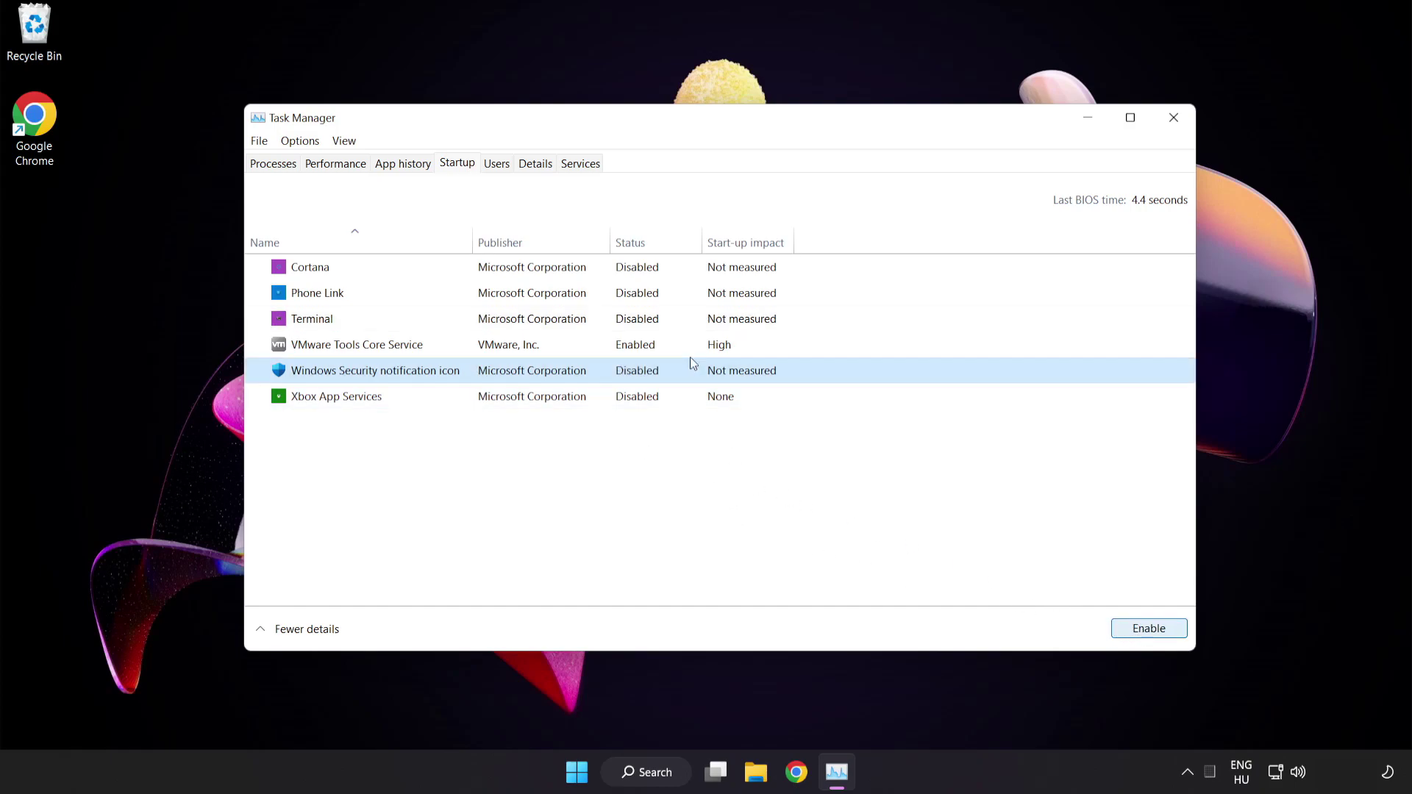
left_click(1174, 119)
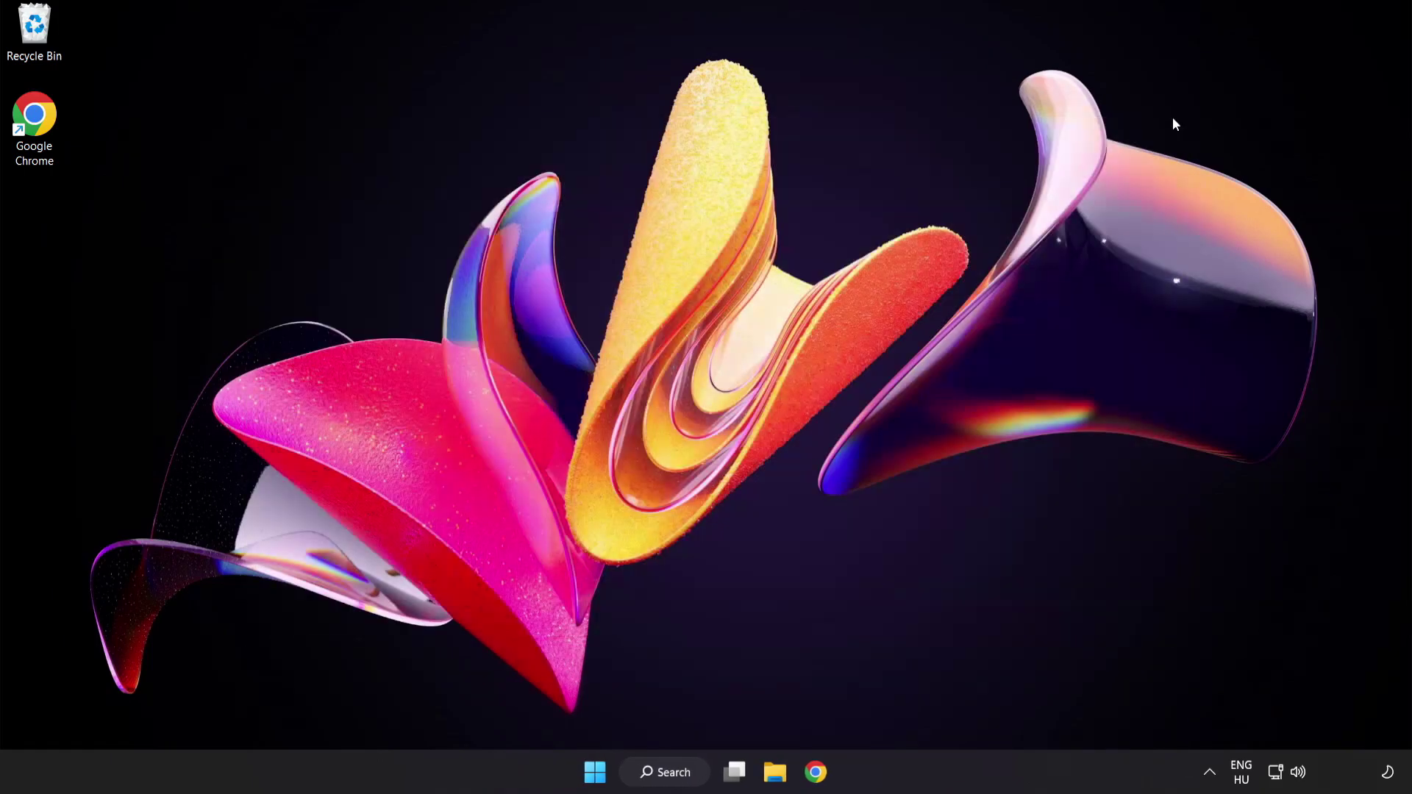
Search 'cmd' and launch Command Prompt as administrator
left_click(670, 773)
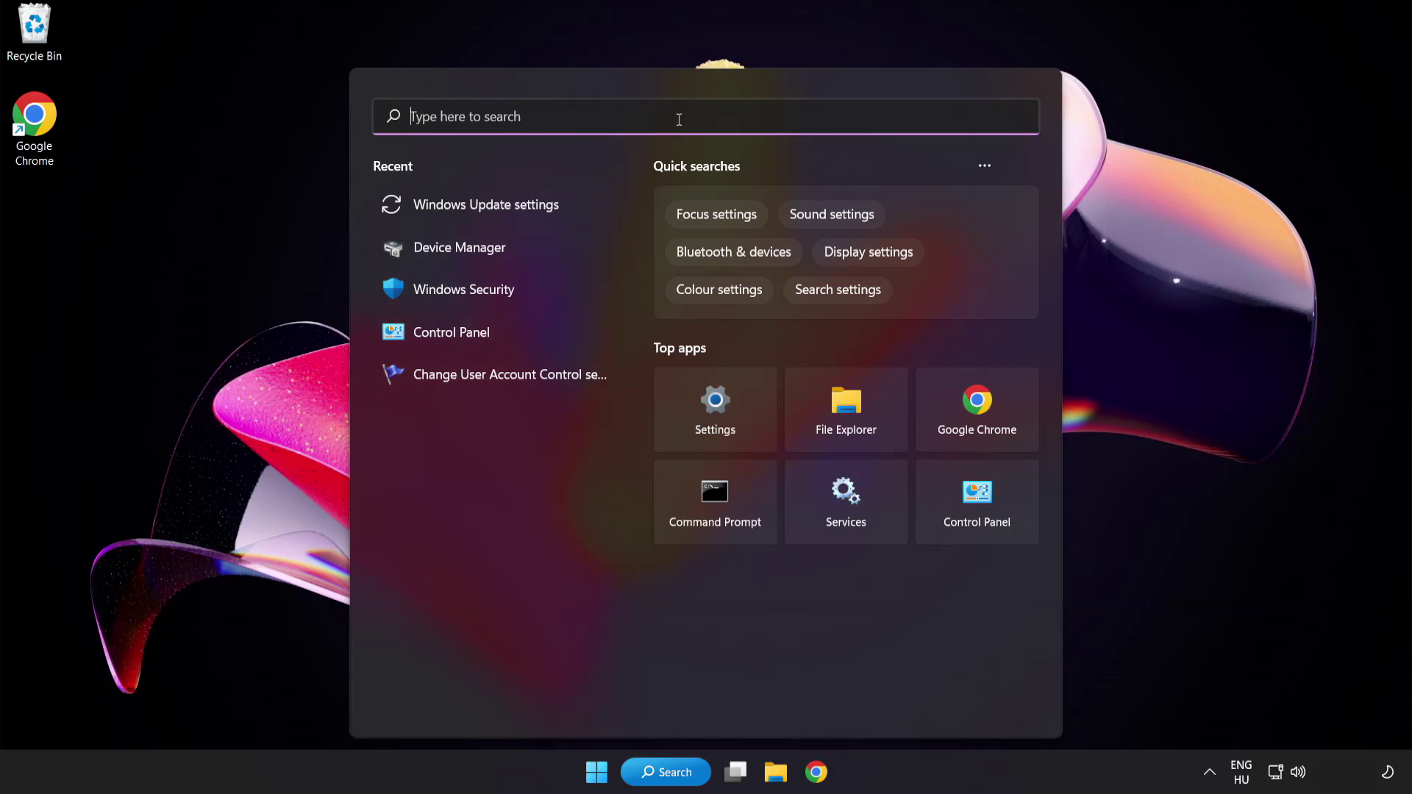
type("cmd")
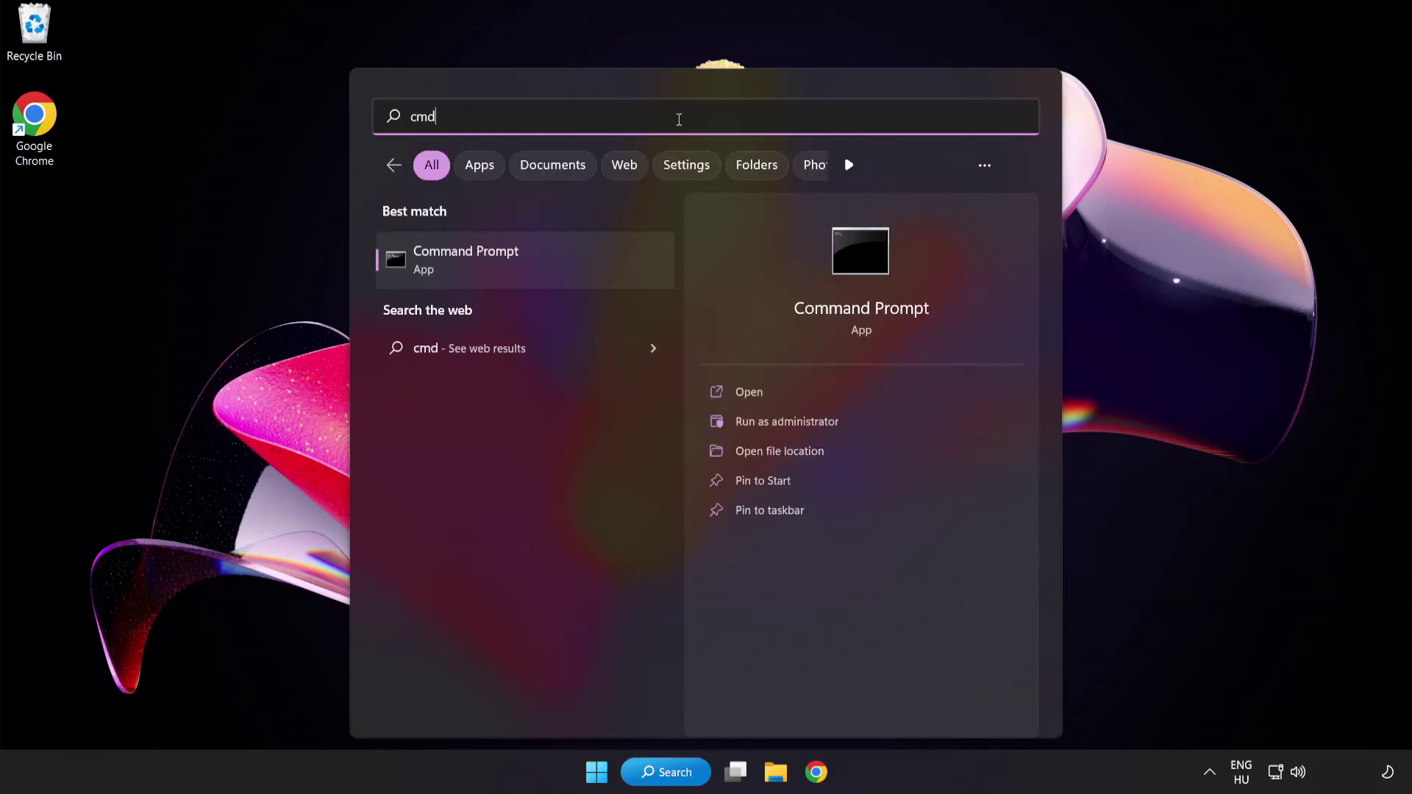
right_click(528, 271)
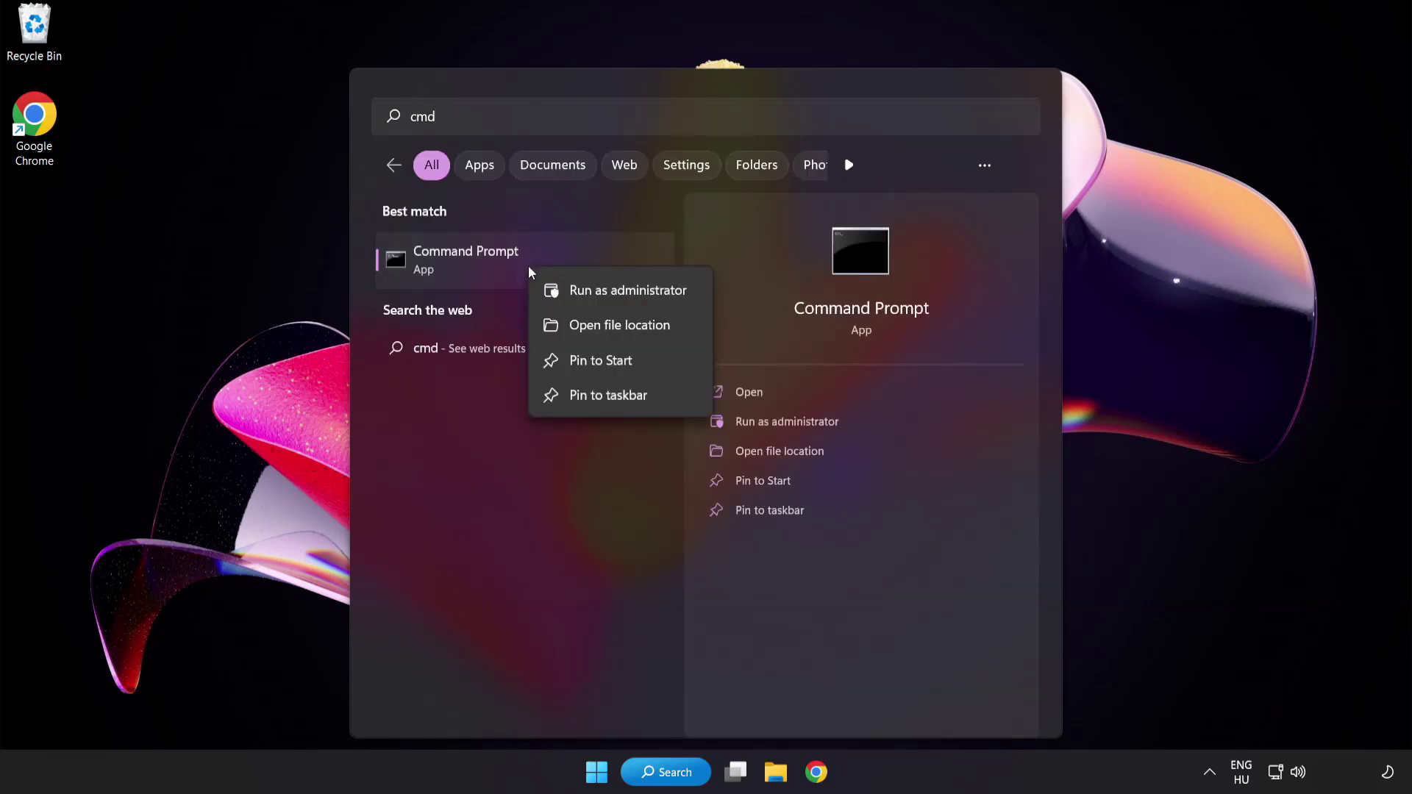
left_click(595, 292)
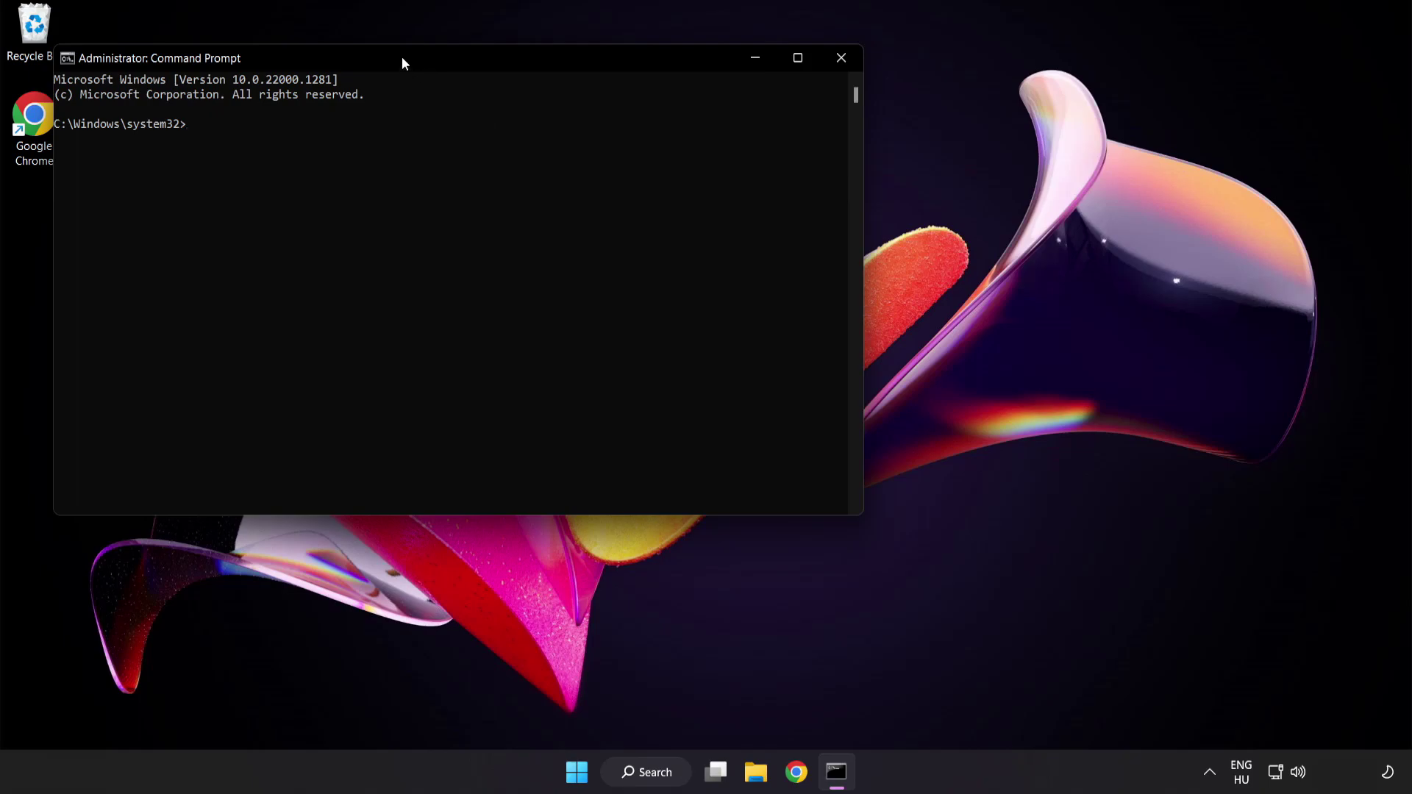
Run sfc /scannow in the administrator Command Prompt
left_click_drag(401, 57, 614, 139)
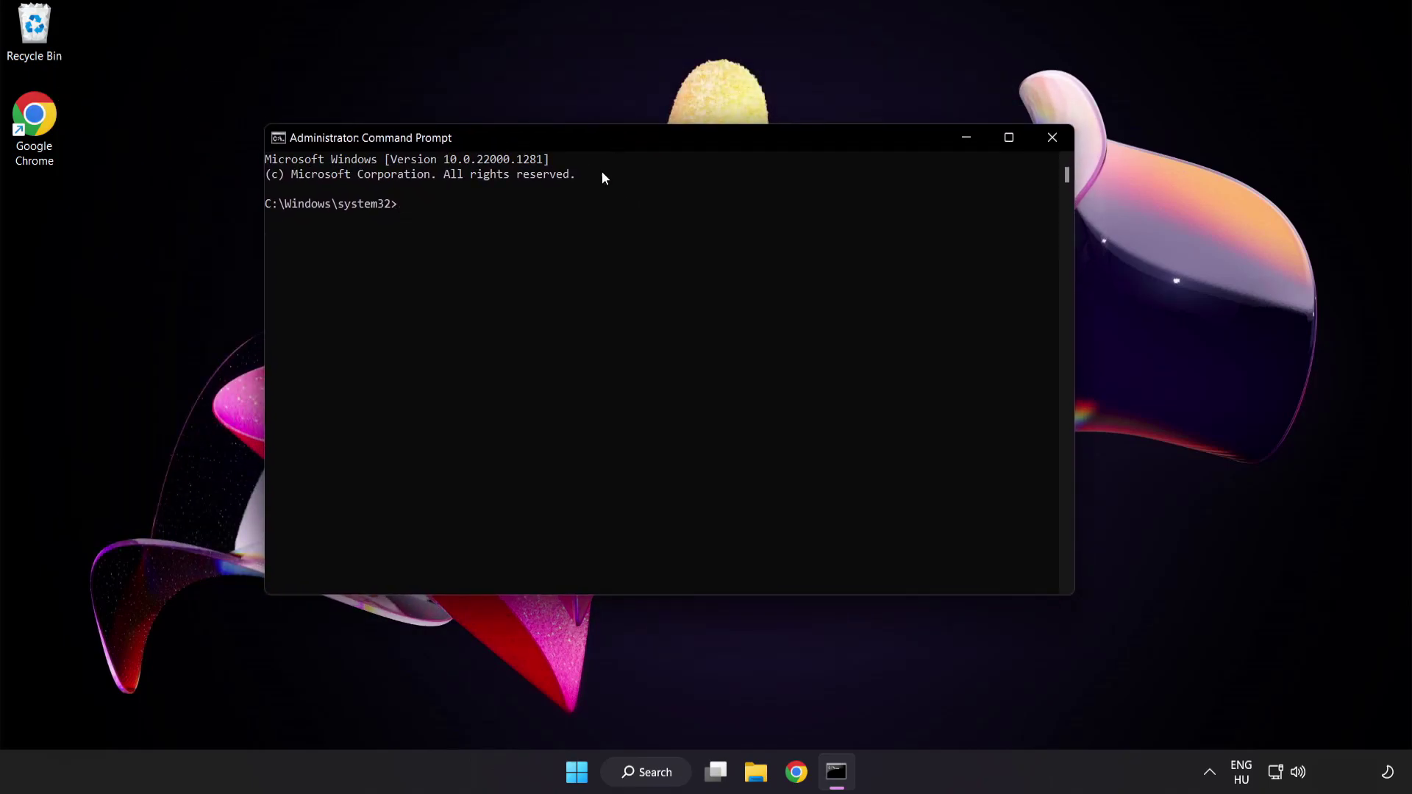
type("sfc")
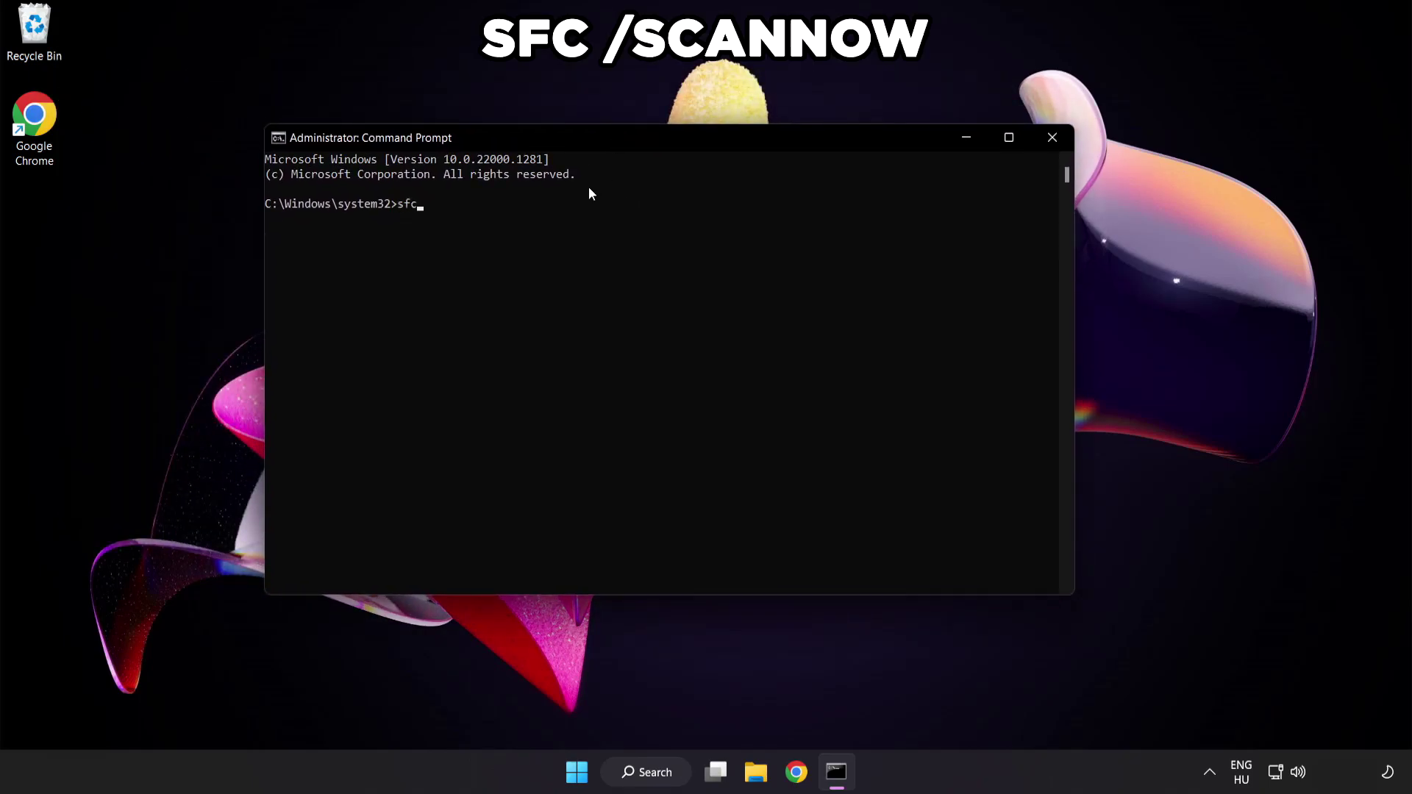
type(" /scannow")
key("Return")
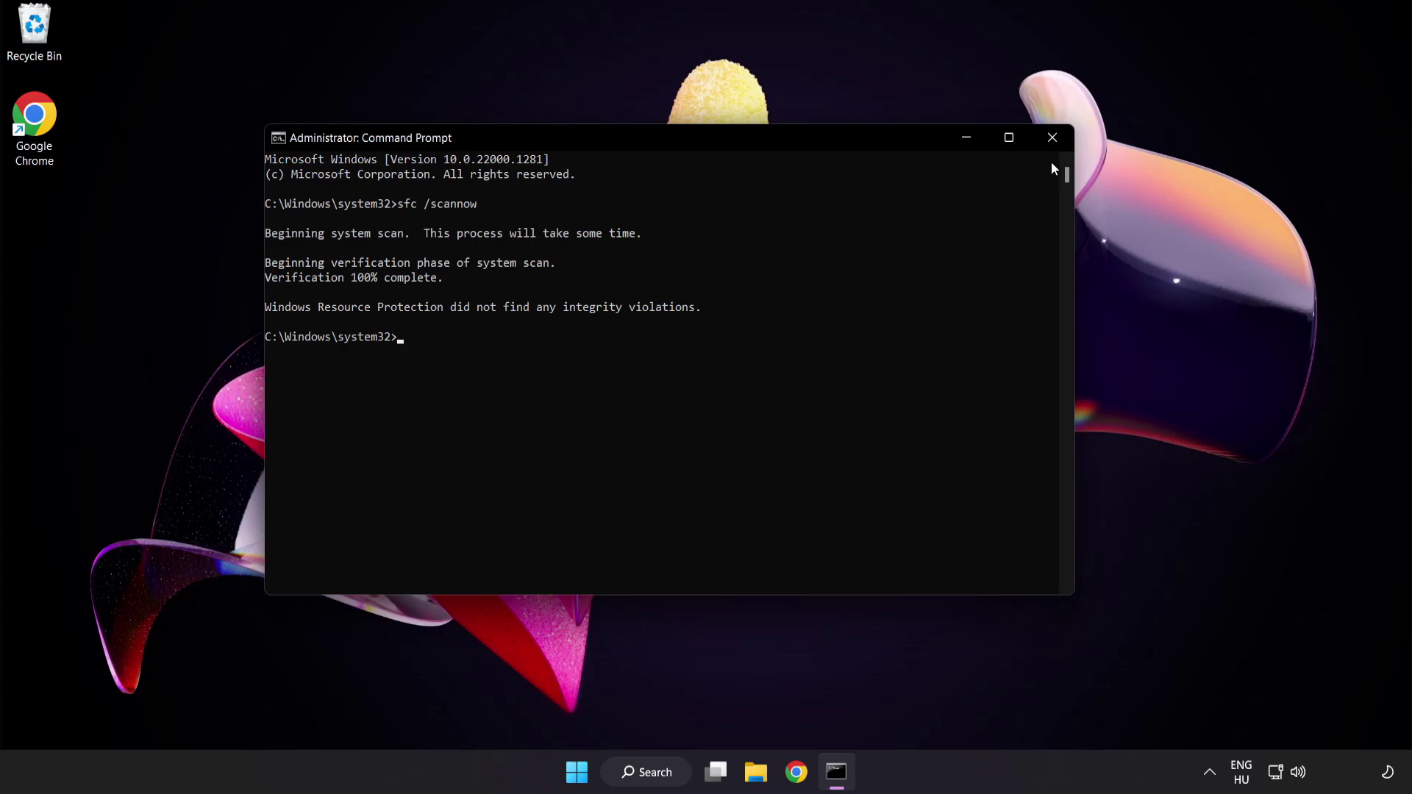
Close the Command Prompt and bring up the Start menu's power options
left_click(1051, 140)
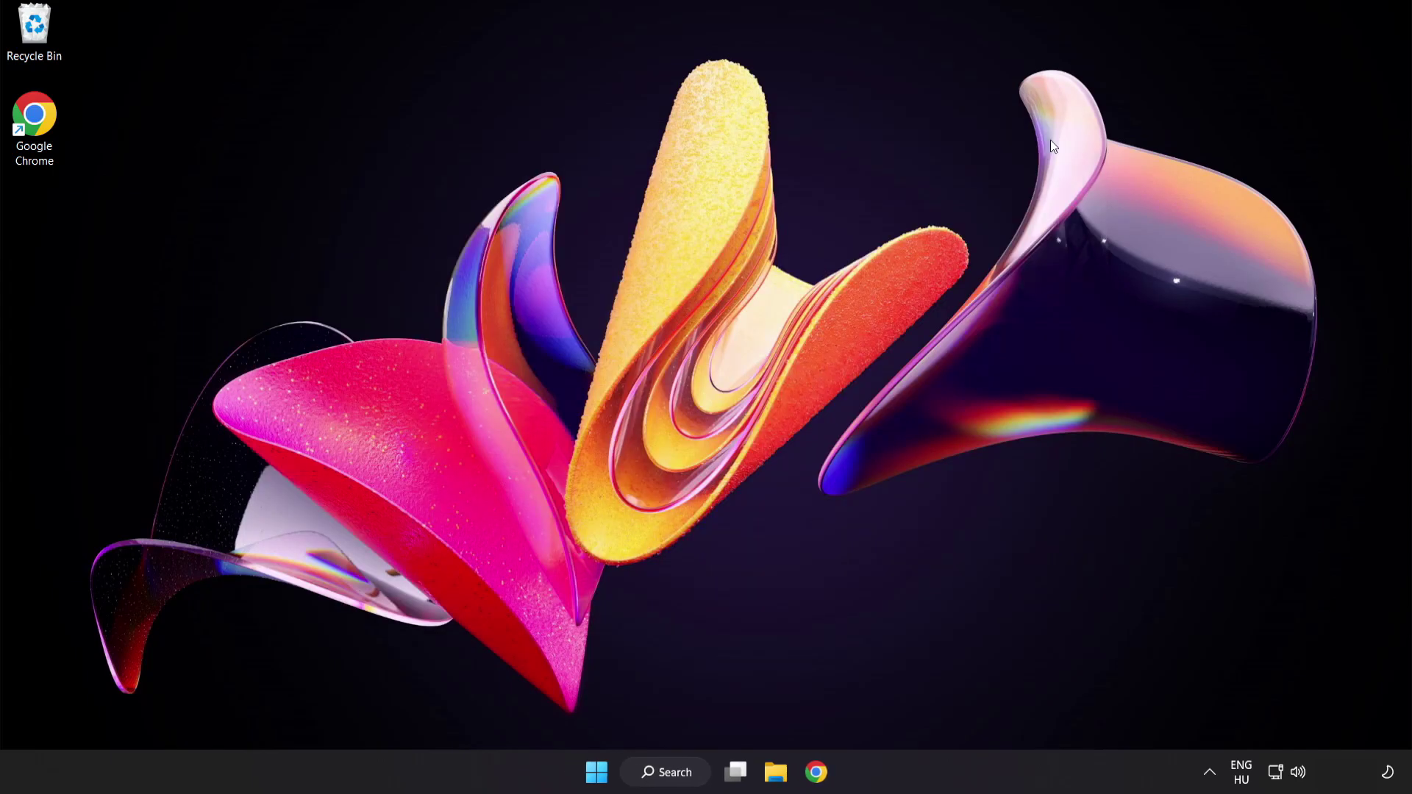
left_click(597, 771)
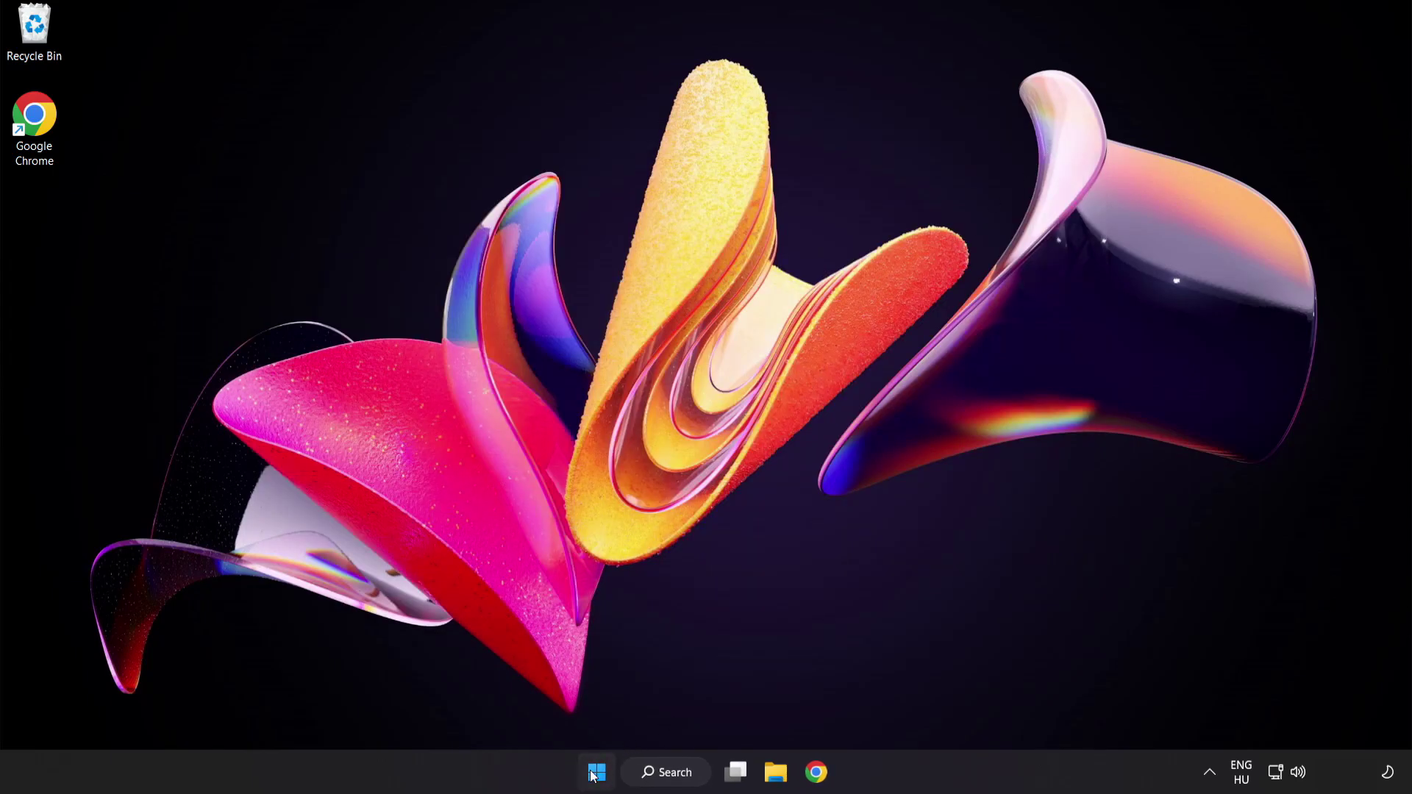
left_click(935, 708)
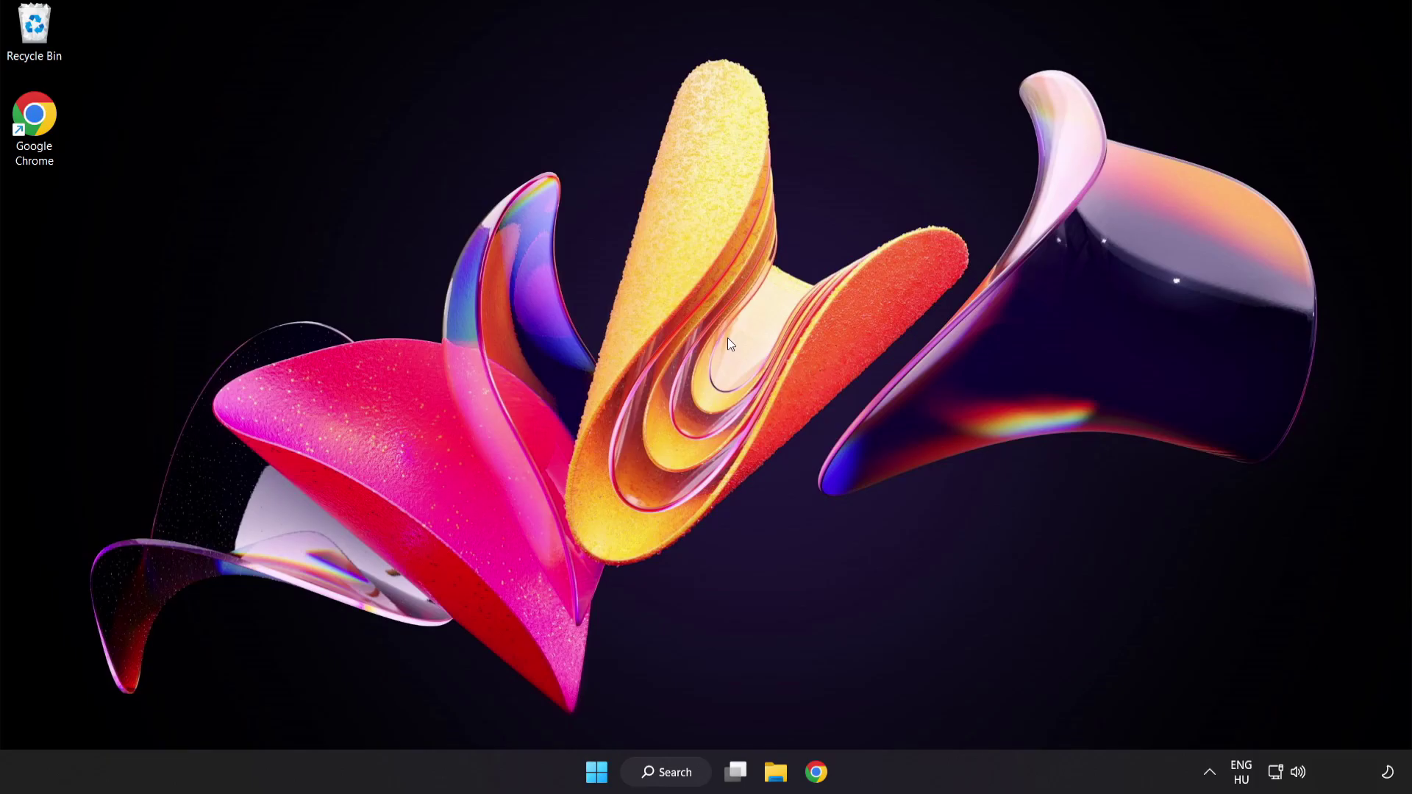
Search for 'security' and launch the Windows Security app
left_click(680, 775)
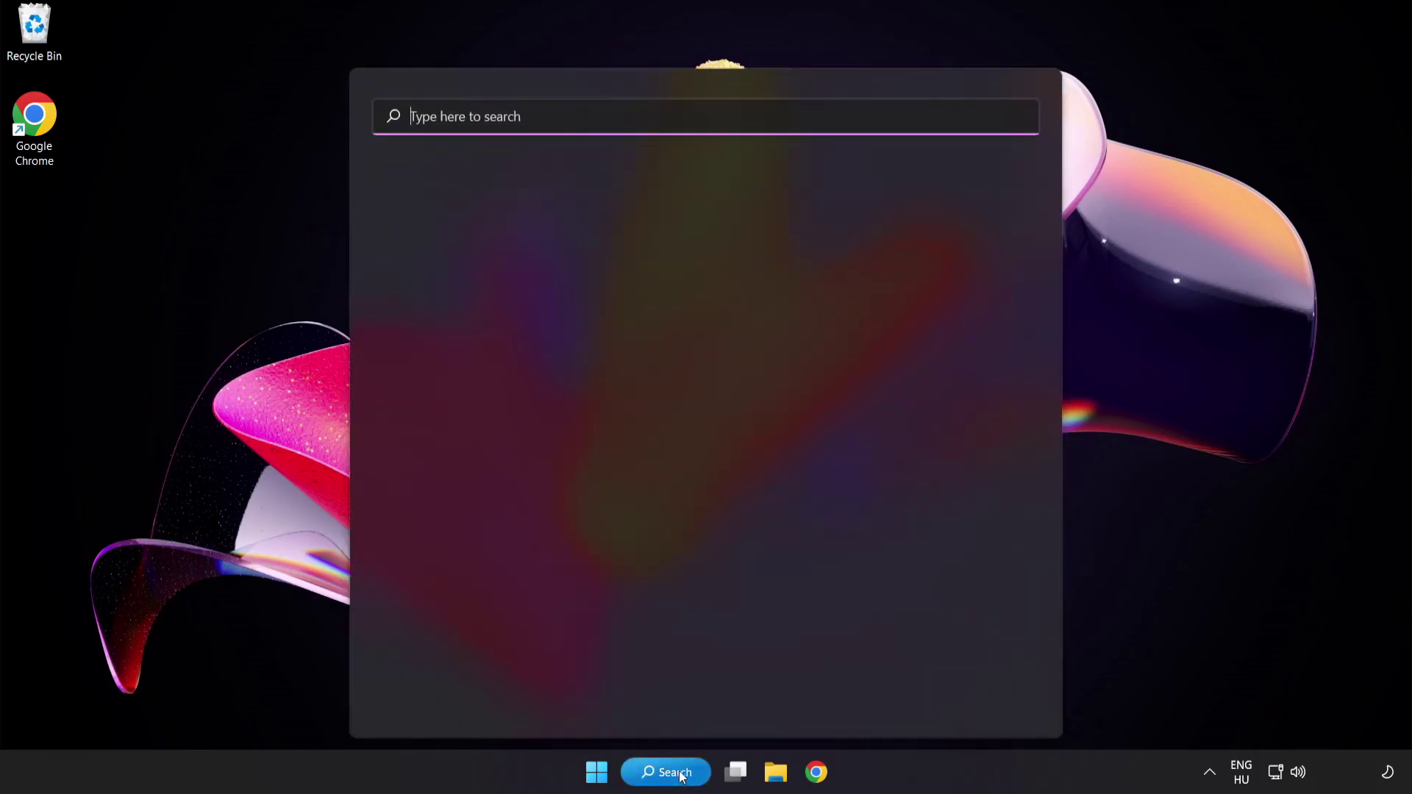
type("sec")
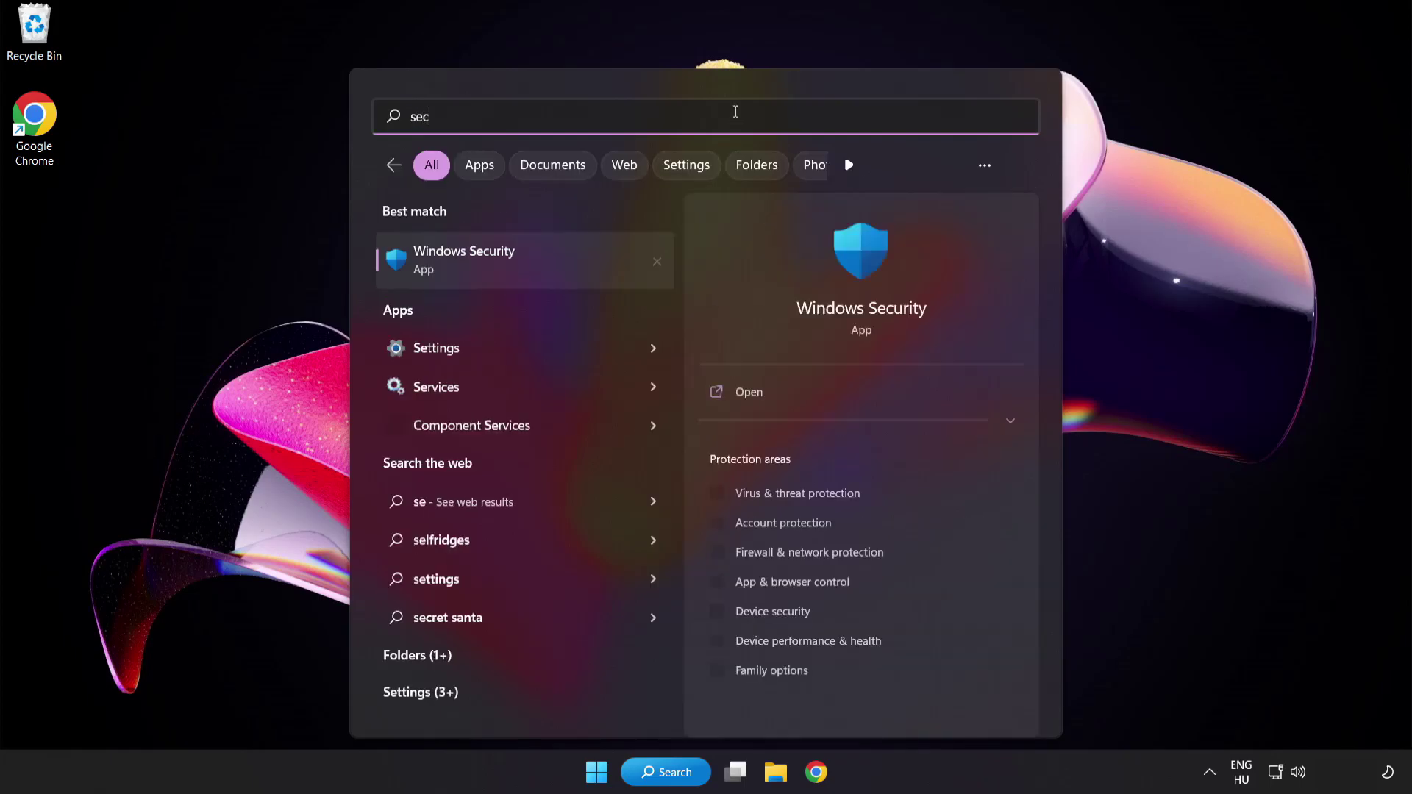
type("urity")
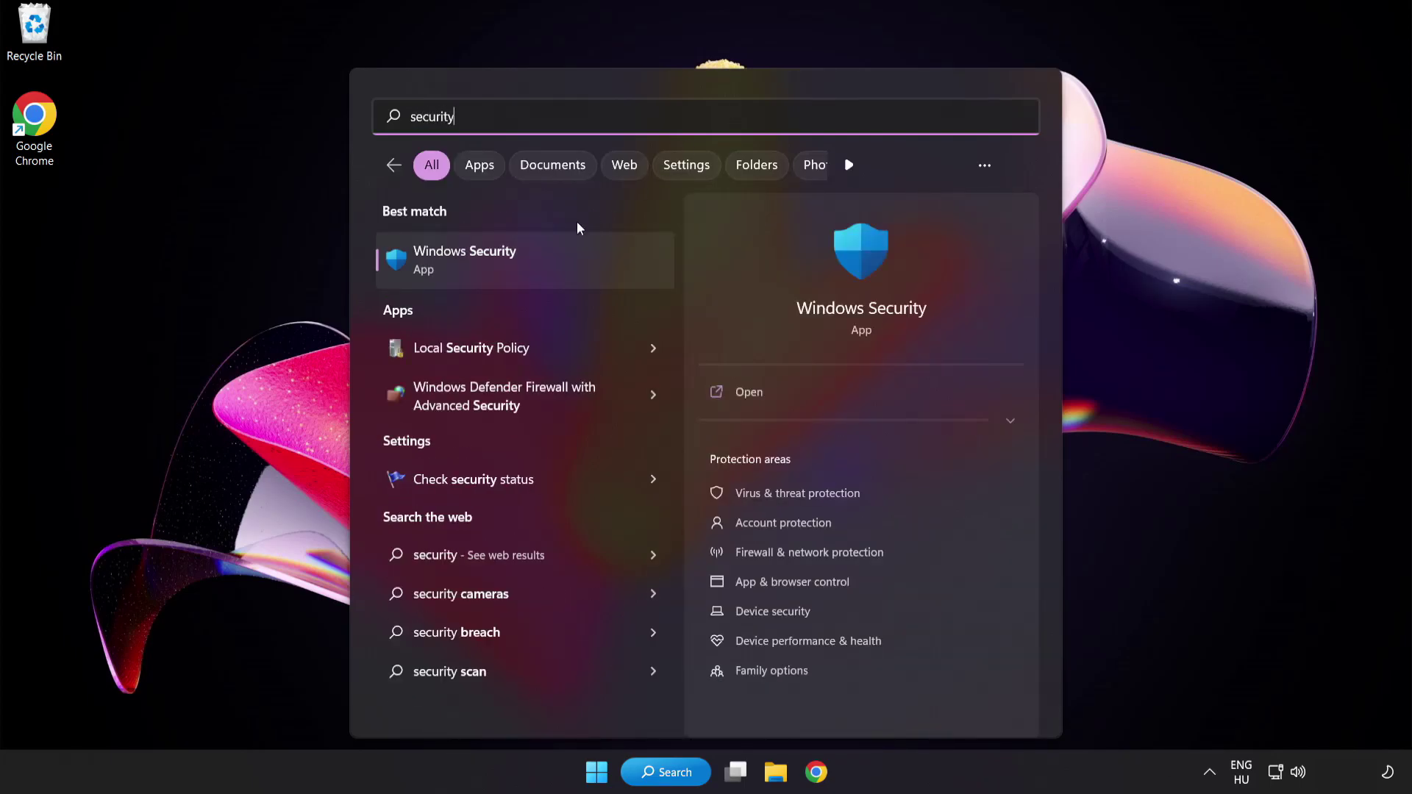
left_click(532, 261)
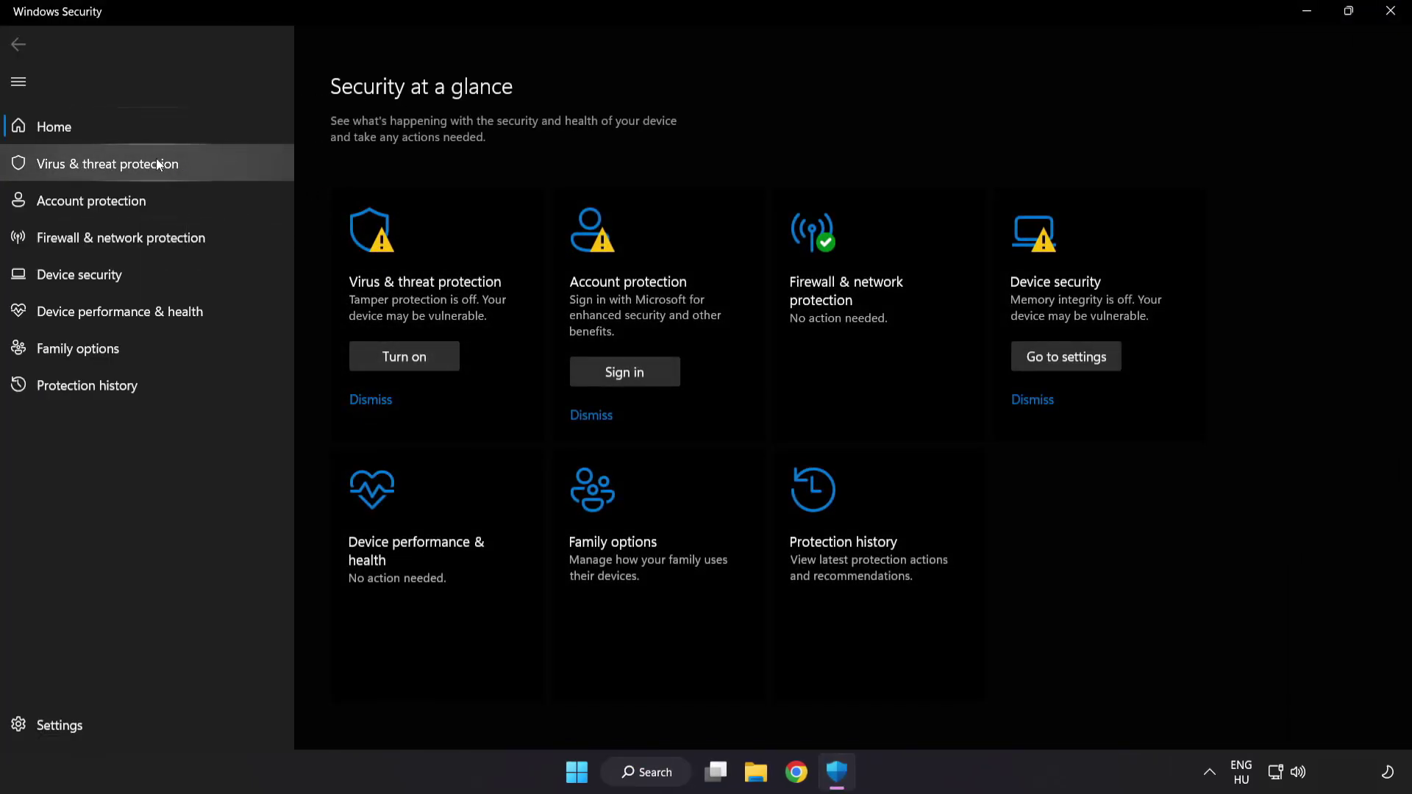
Go to the Virus & threat protection settings and scroll down to the exclusions option
left_click(214, 162)
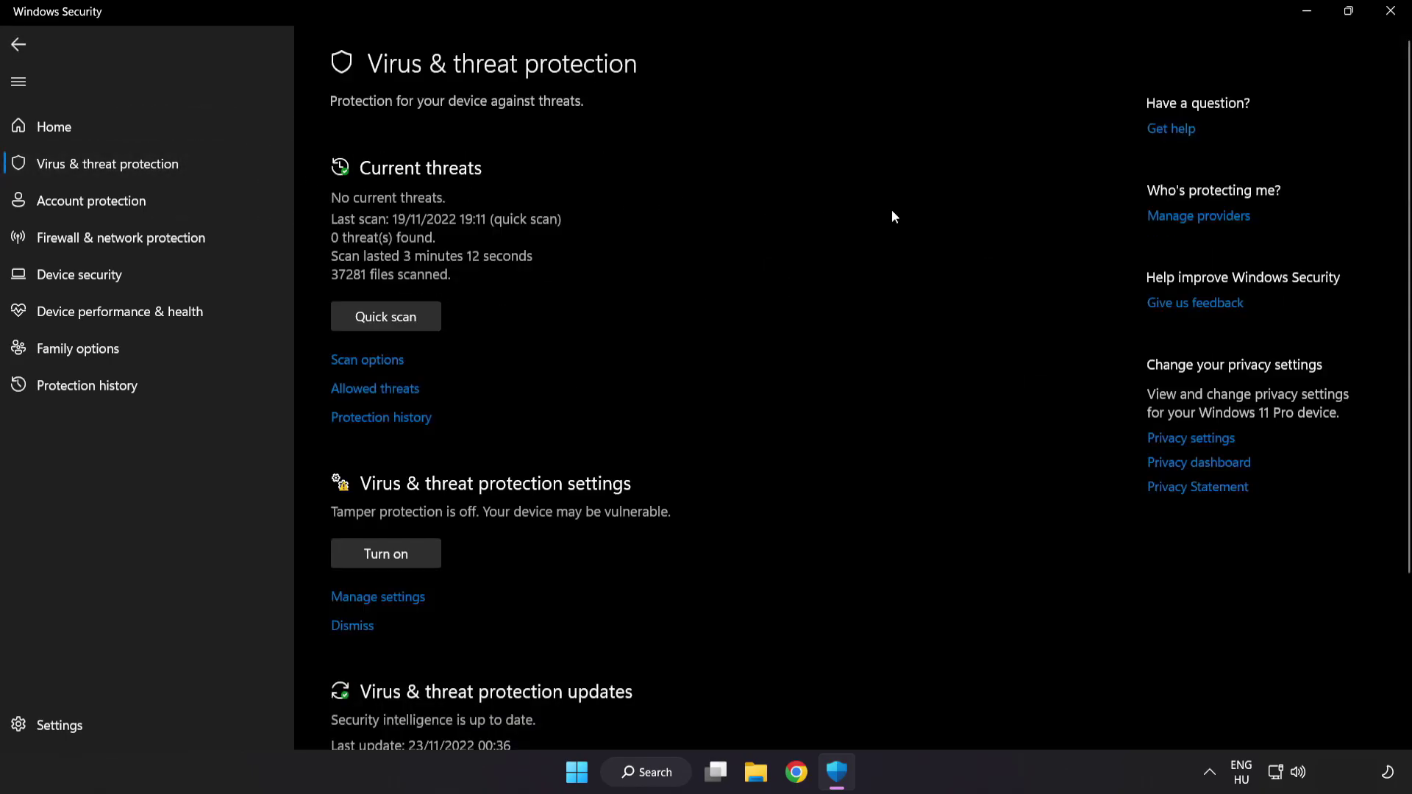
scroll(894, 215, "down", 3)
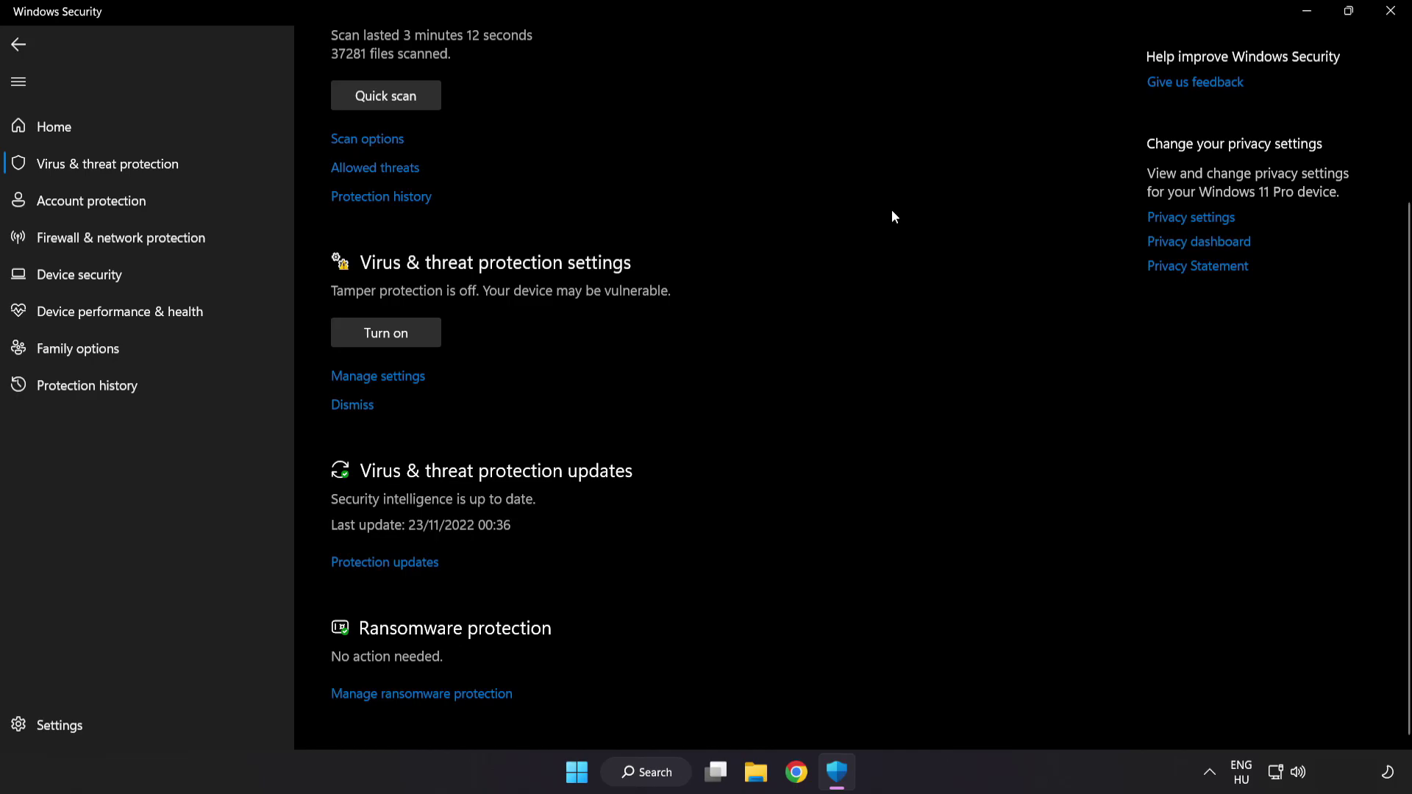
left_click(387, 378)
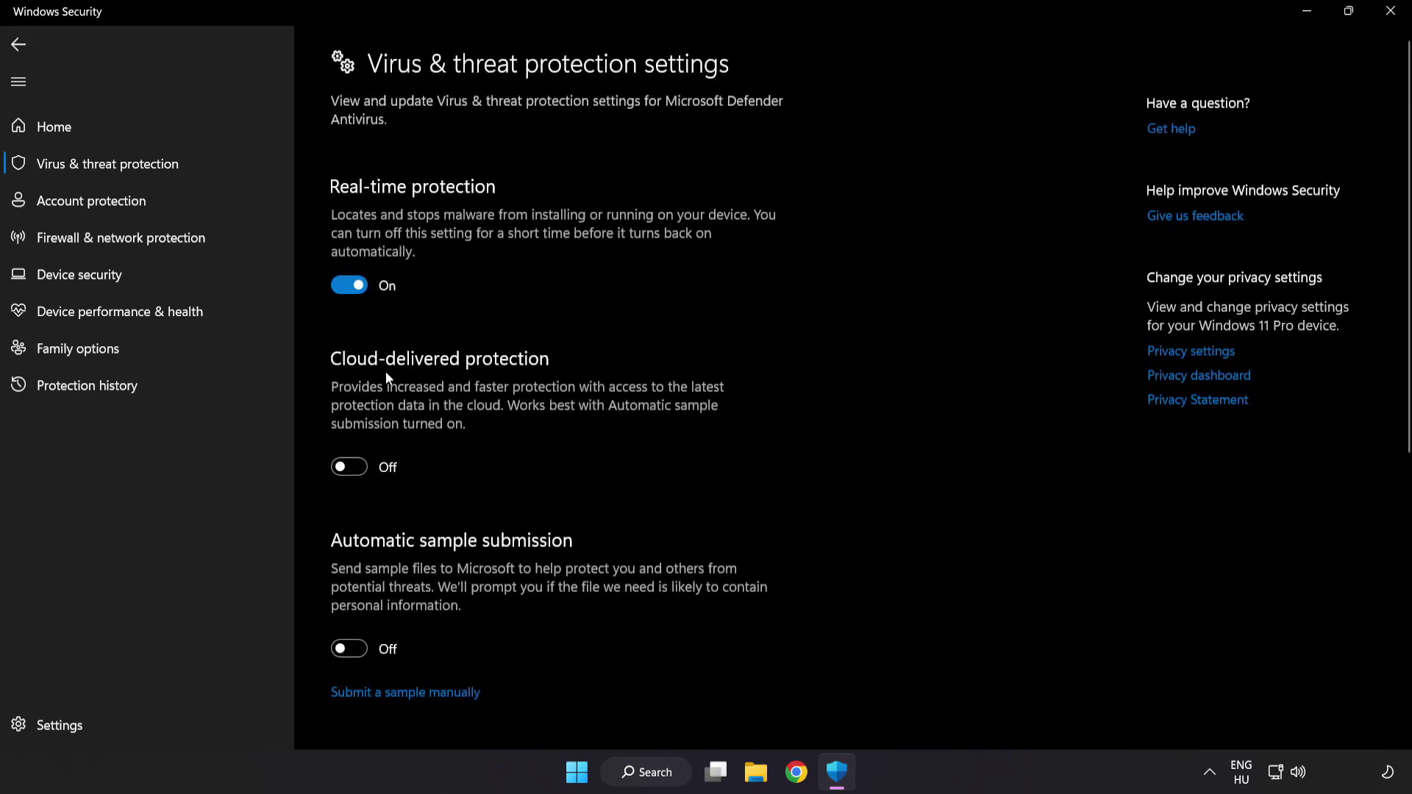
scroll(822, 390, "down", 7)
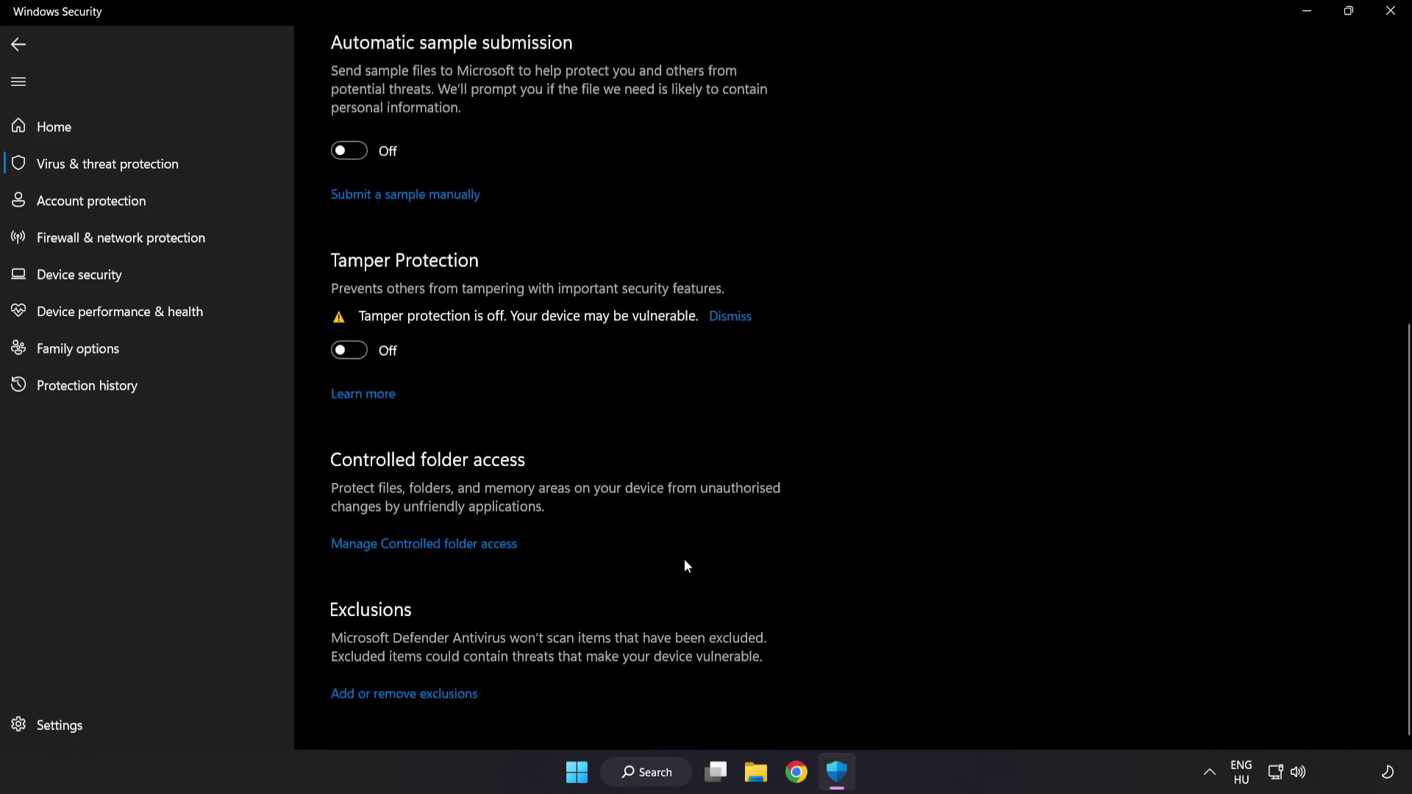
Open the Exclusions list and start adding a File exclusion
left_click(412, 695)
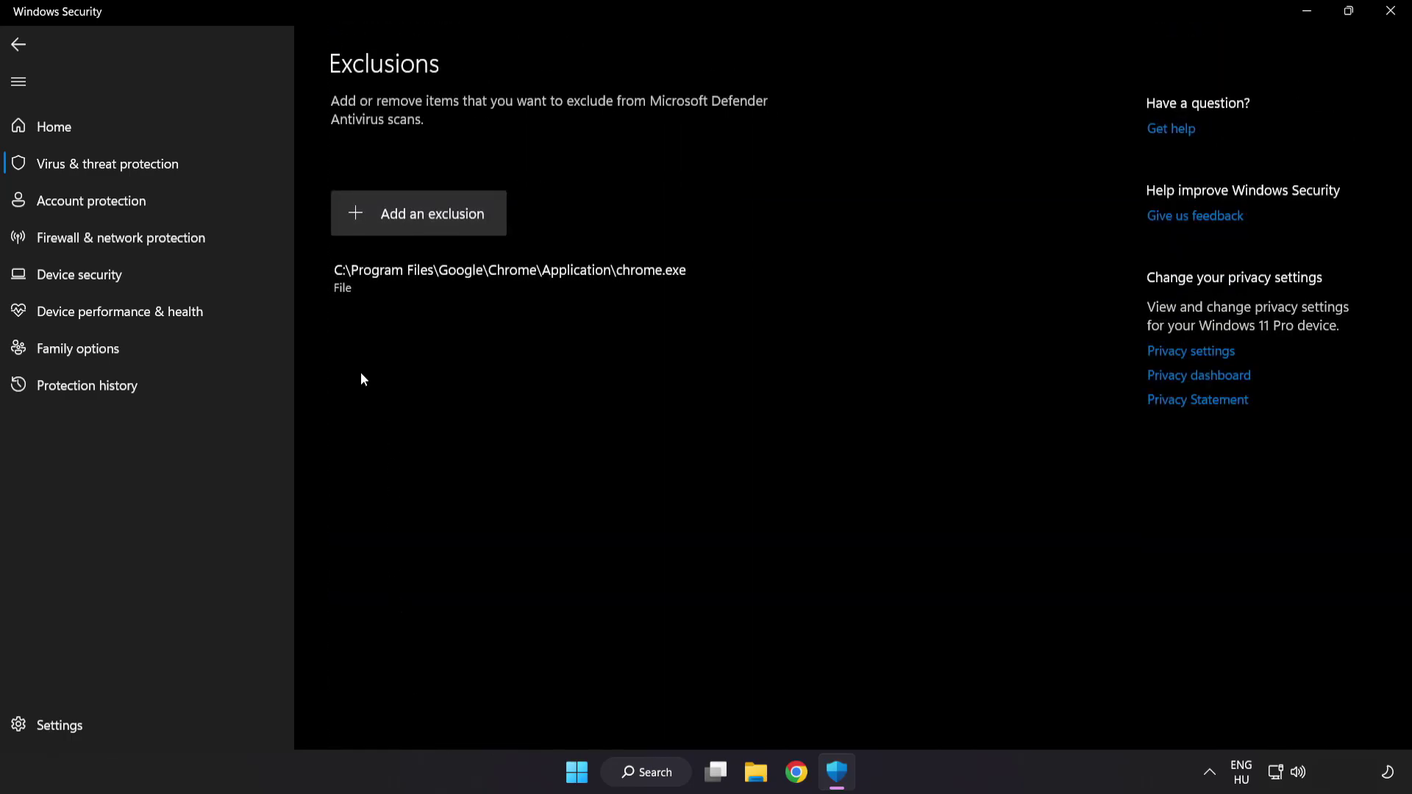
left_click(421, 224)
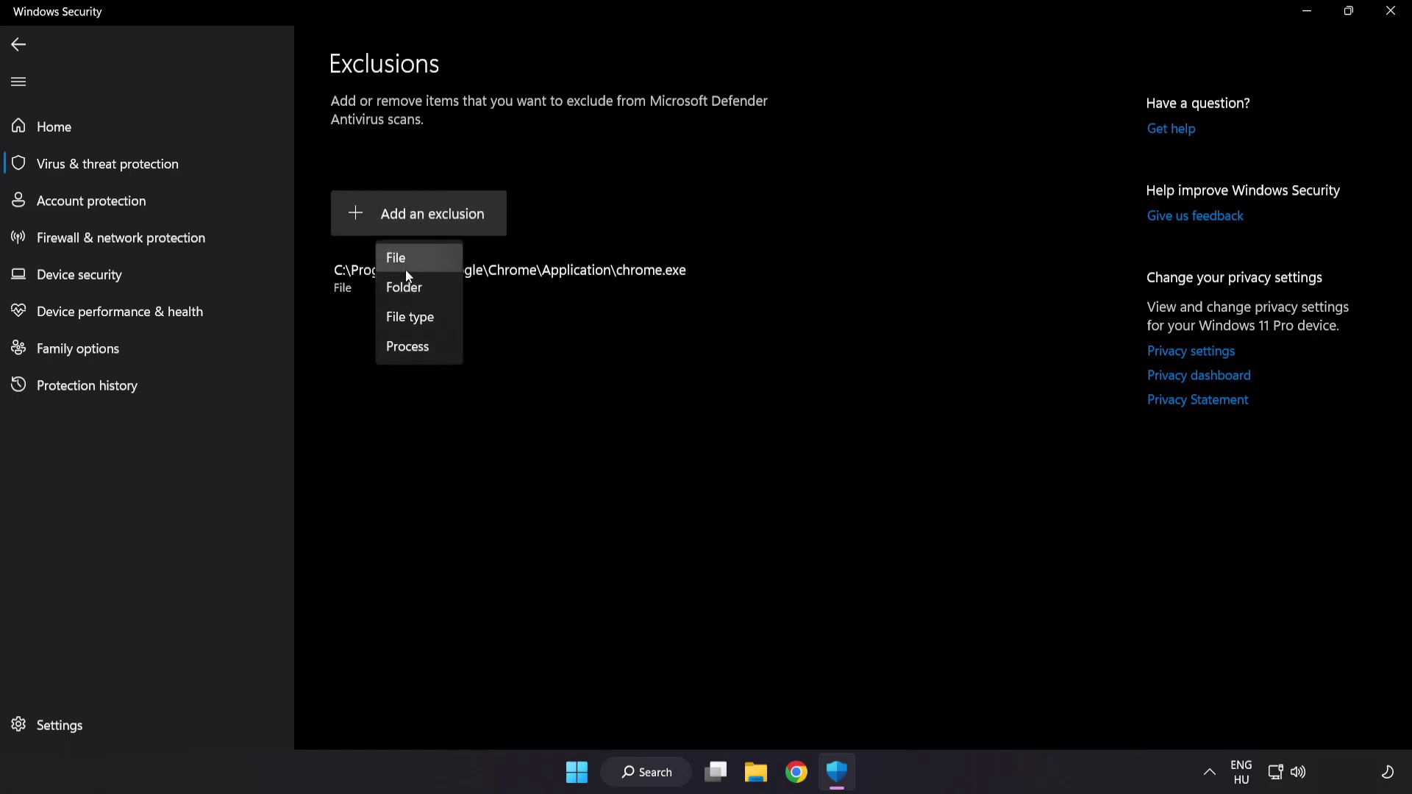
left_click(411, 261)
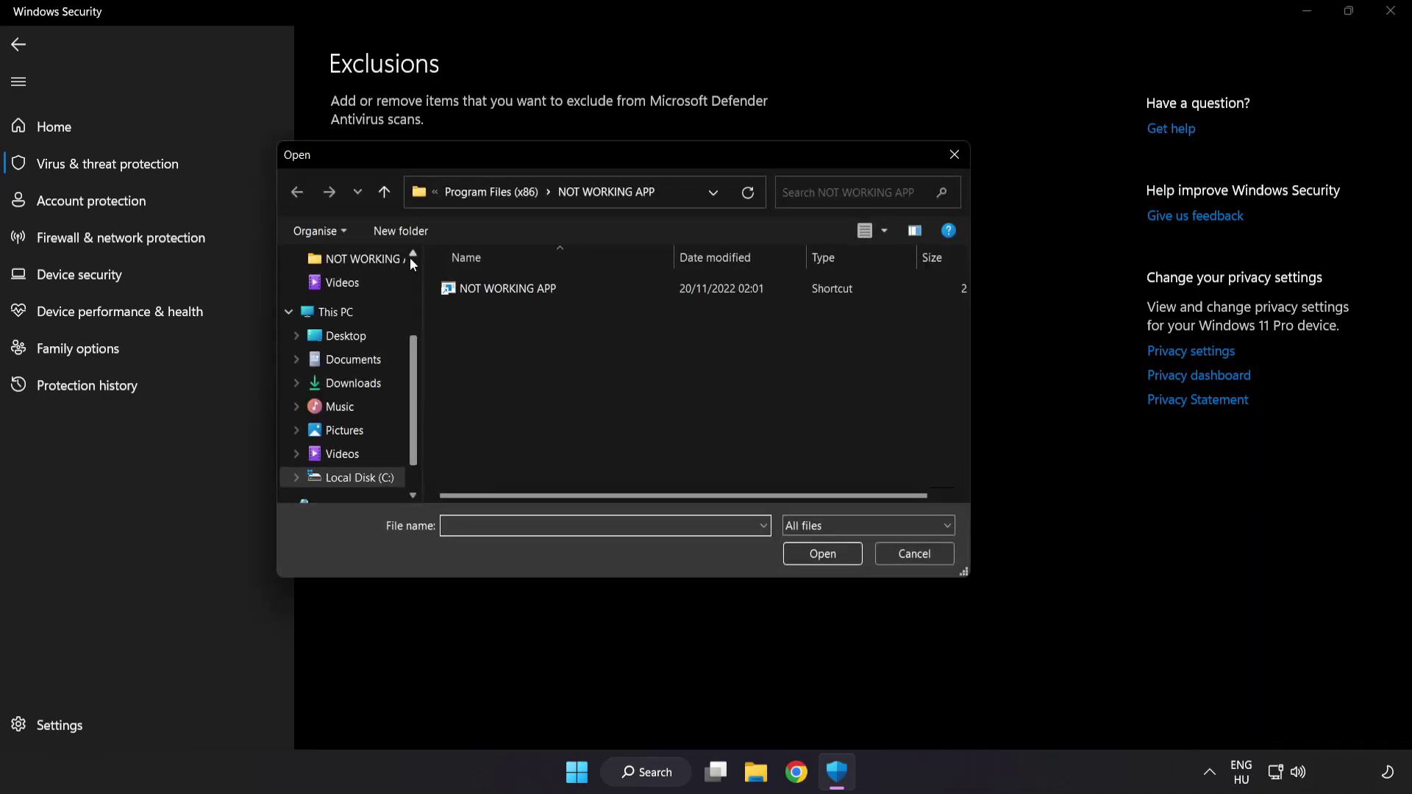
Select the shortcut in C:\Program Files (x86)\NOT WORKING APP as the excluded file
left_click(453, 195)
left_click(460, 192)
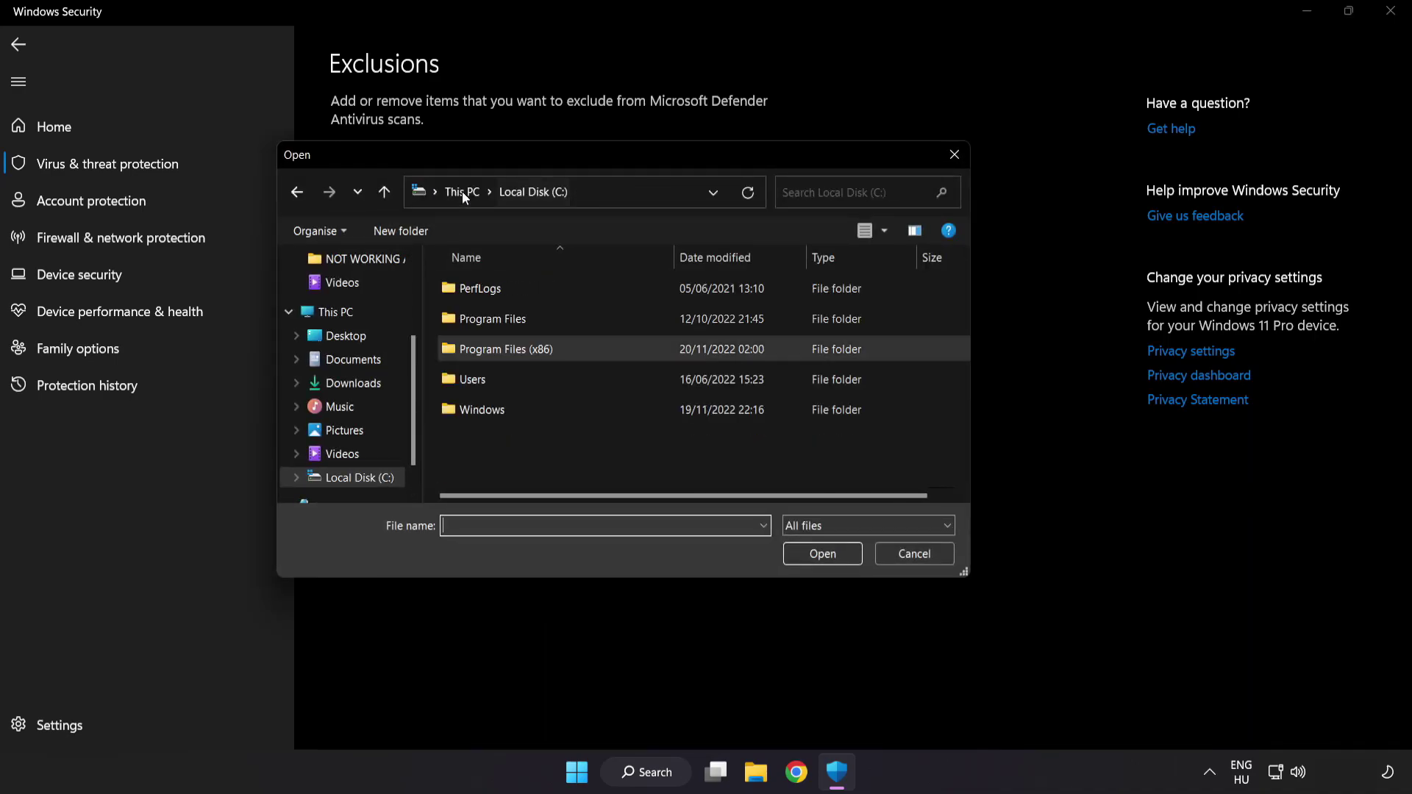
left_click(466, 191)
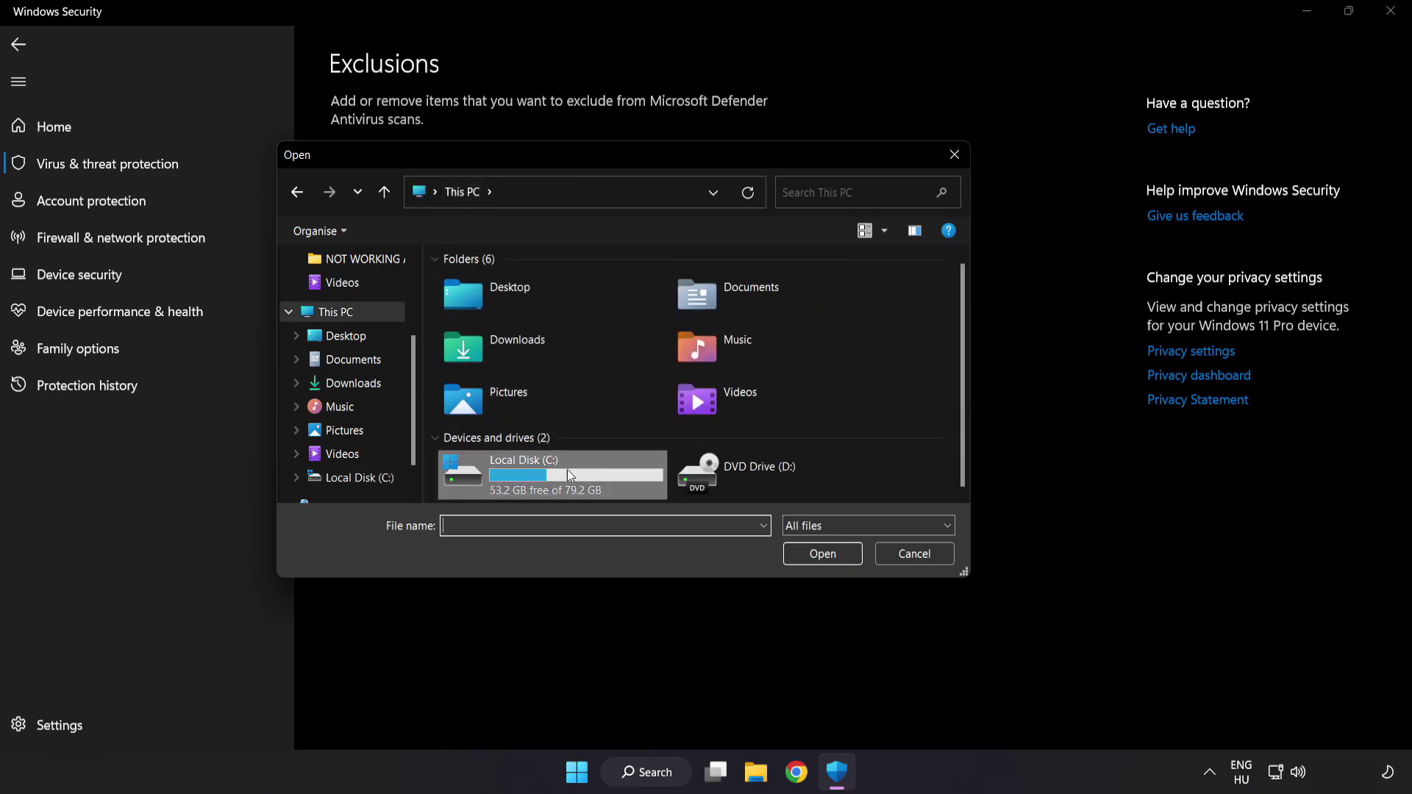
double_click(527, 481)
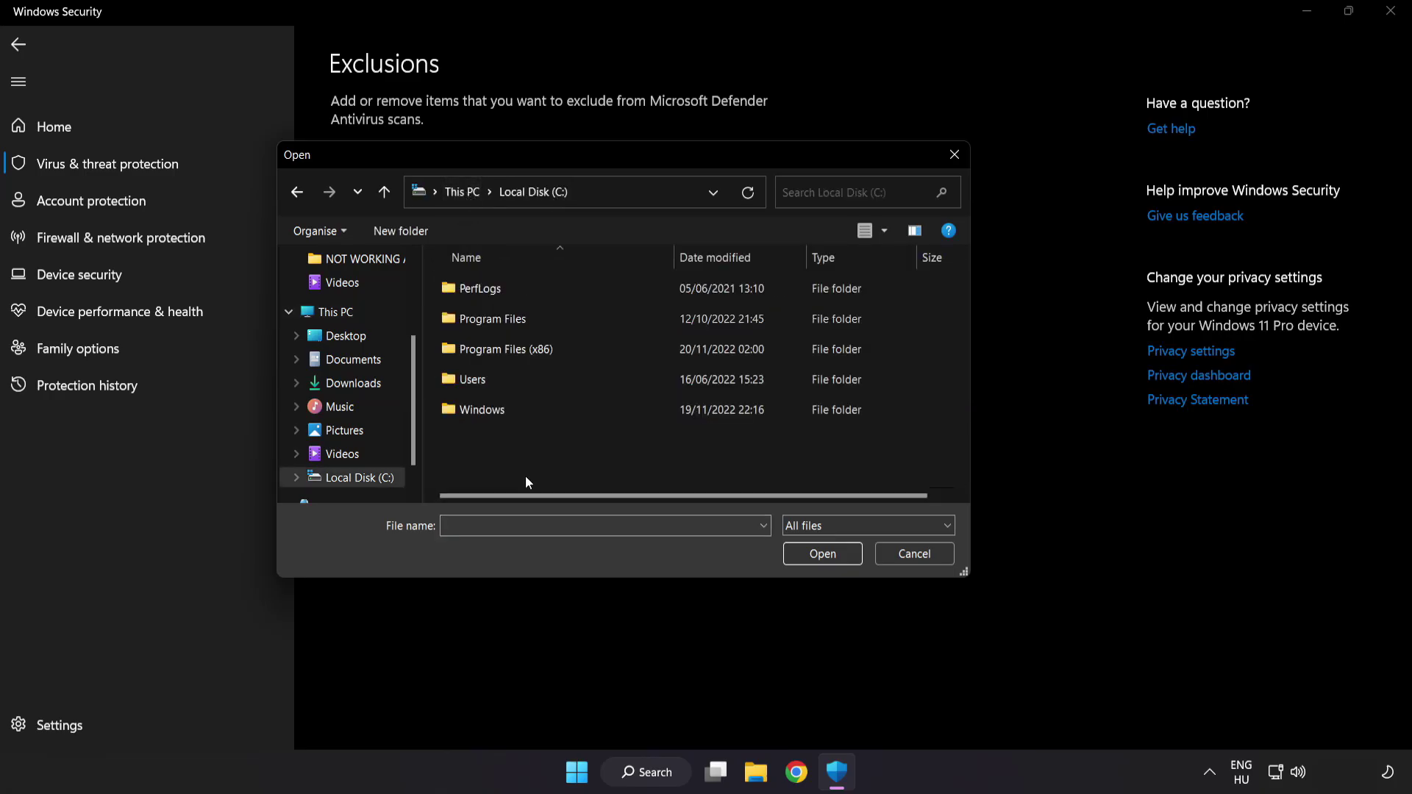
double_click(541, 341)
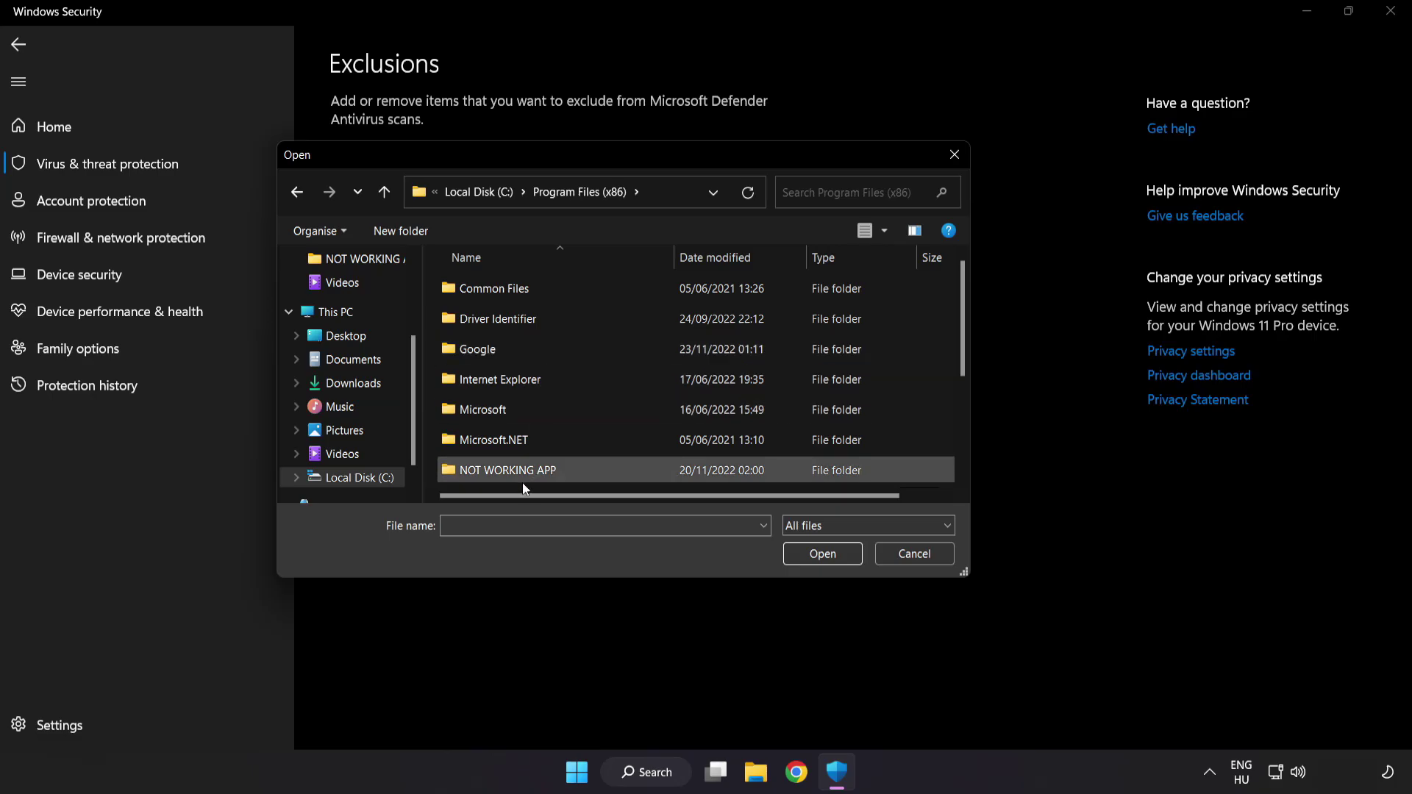
scroll(523, 463, "down", 1)
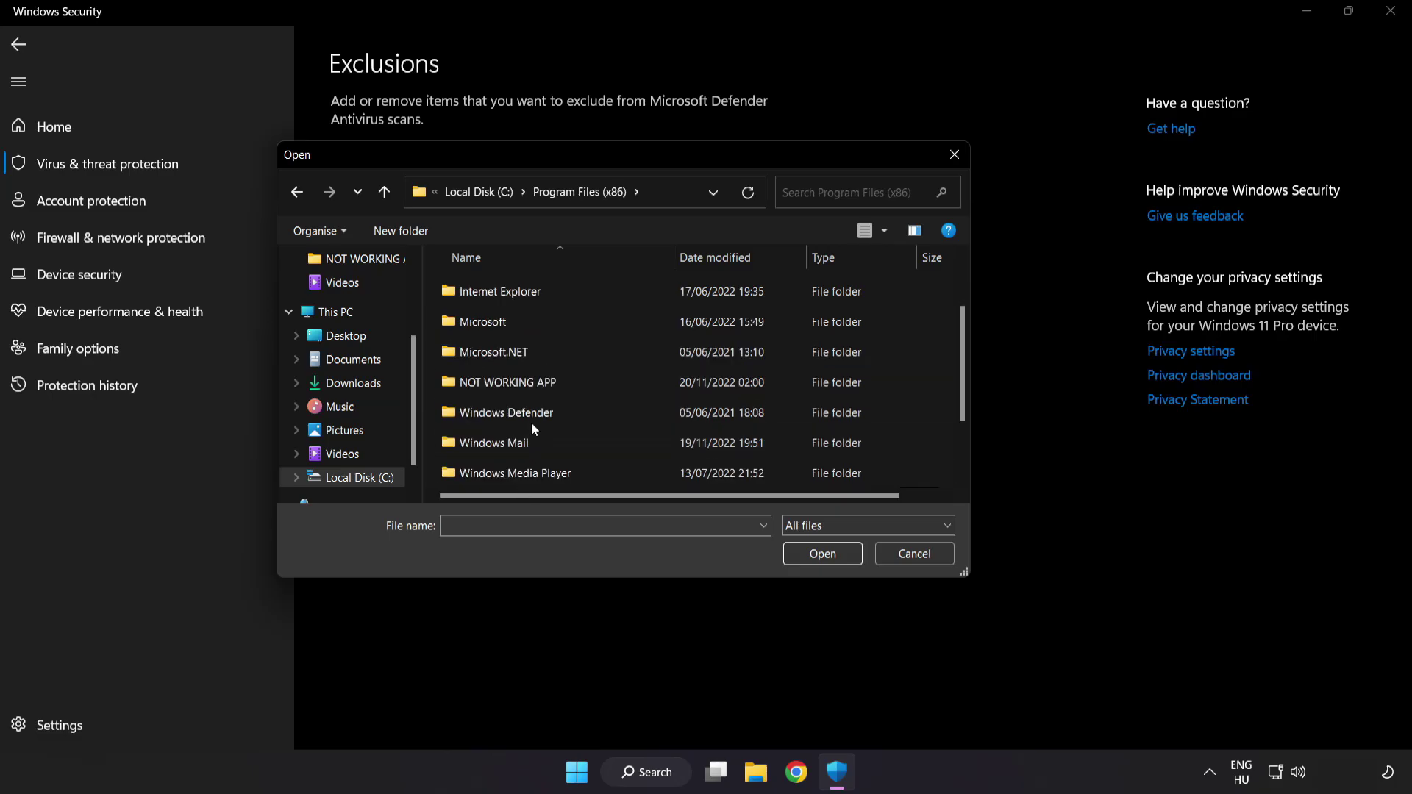
double_click(561, 382)
left_click(516, 291)
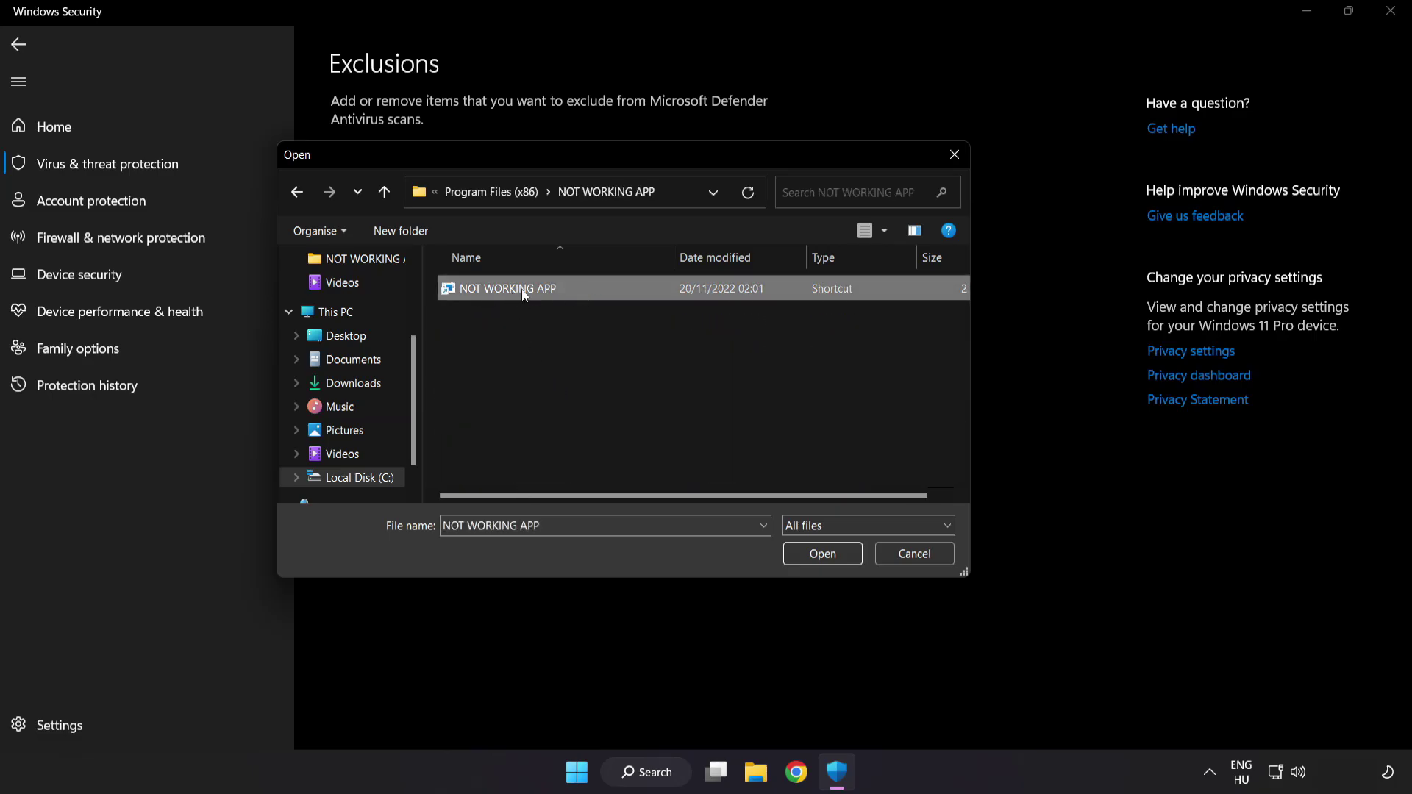
left_click(824, 558)
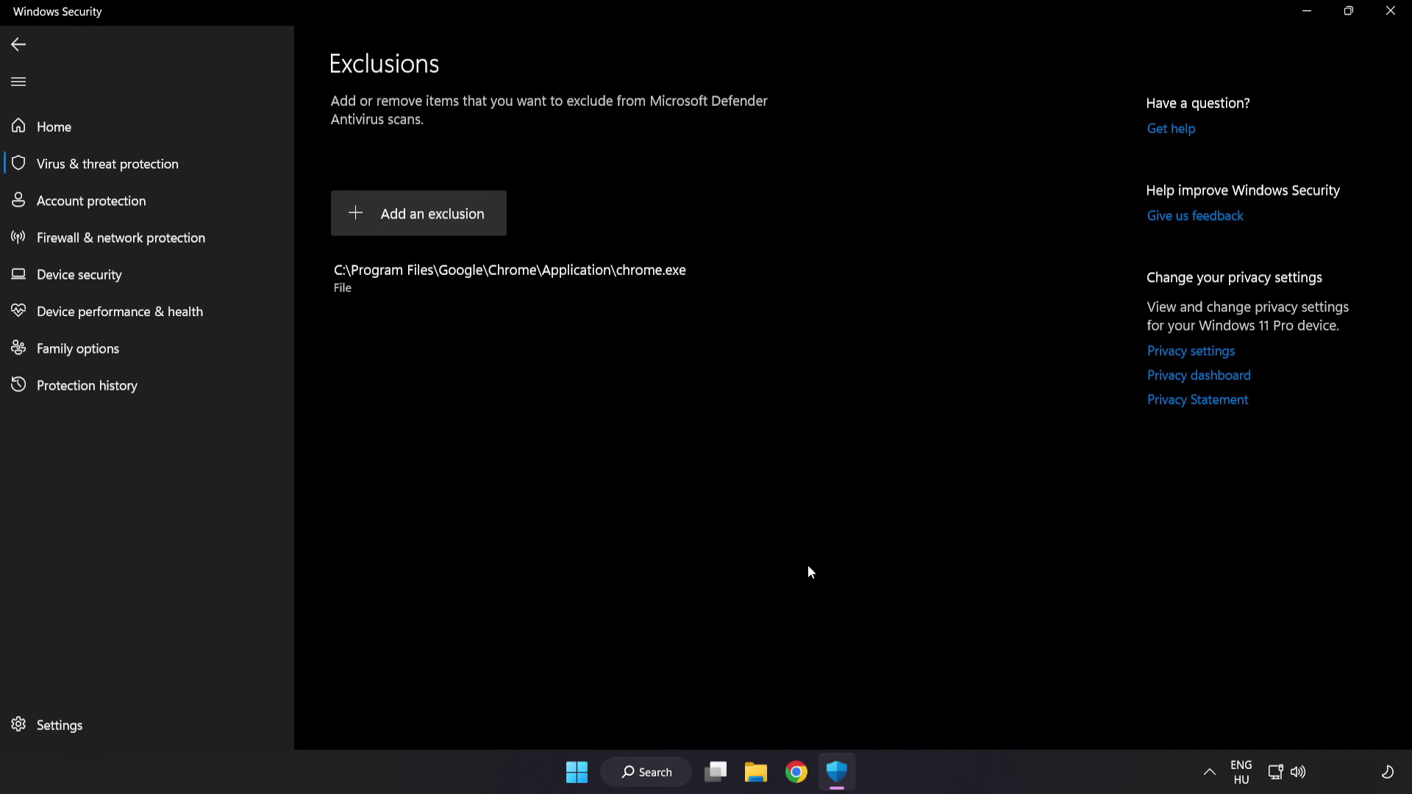
Close Windows Security and show the Start menu's Sleep, Shut down and Restart options
left_click(1387, 23)
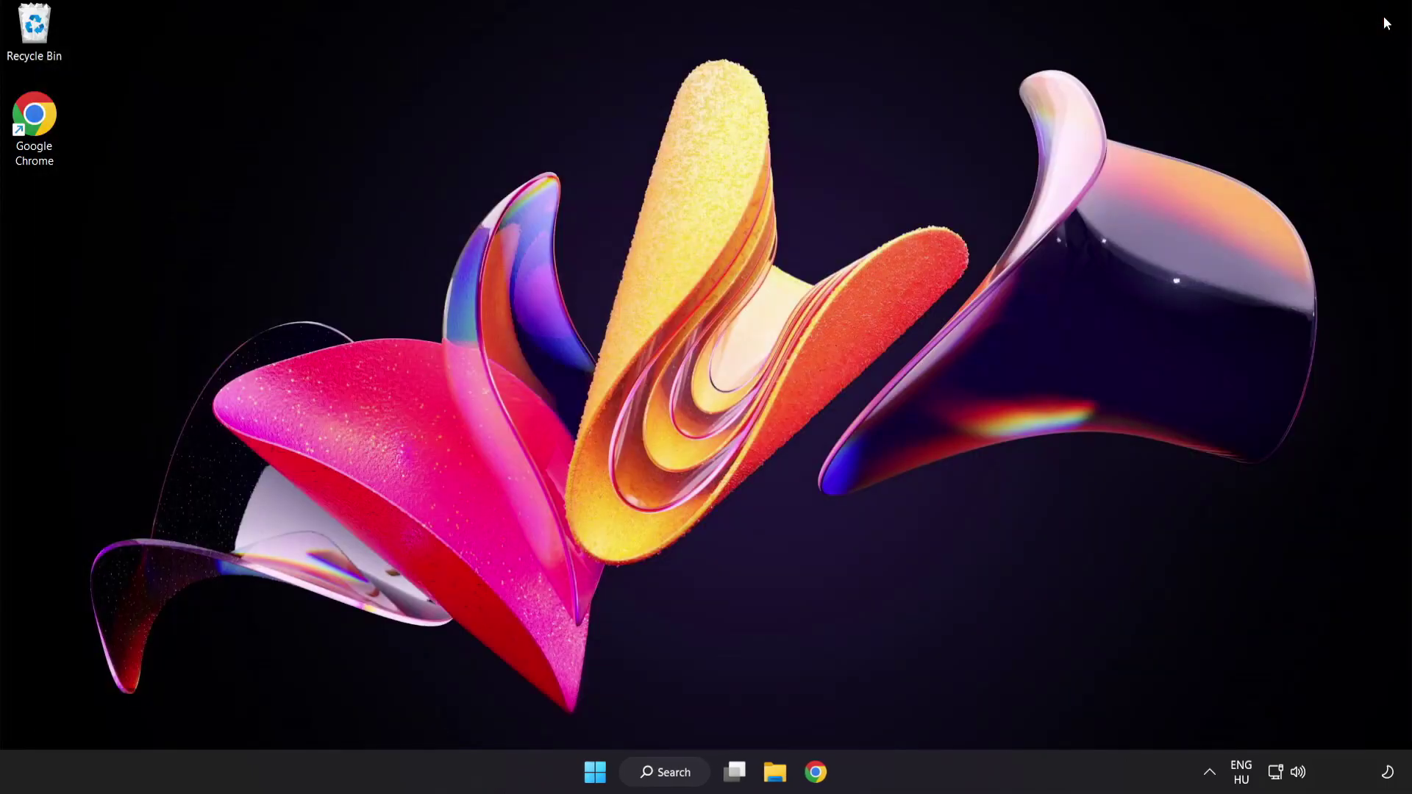
left_click(594, 774)
left_click(935, 708)
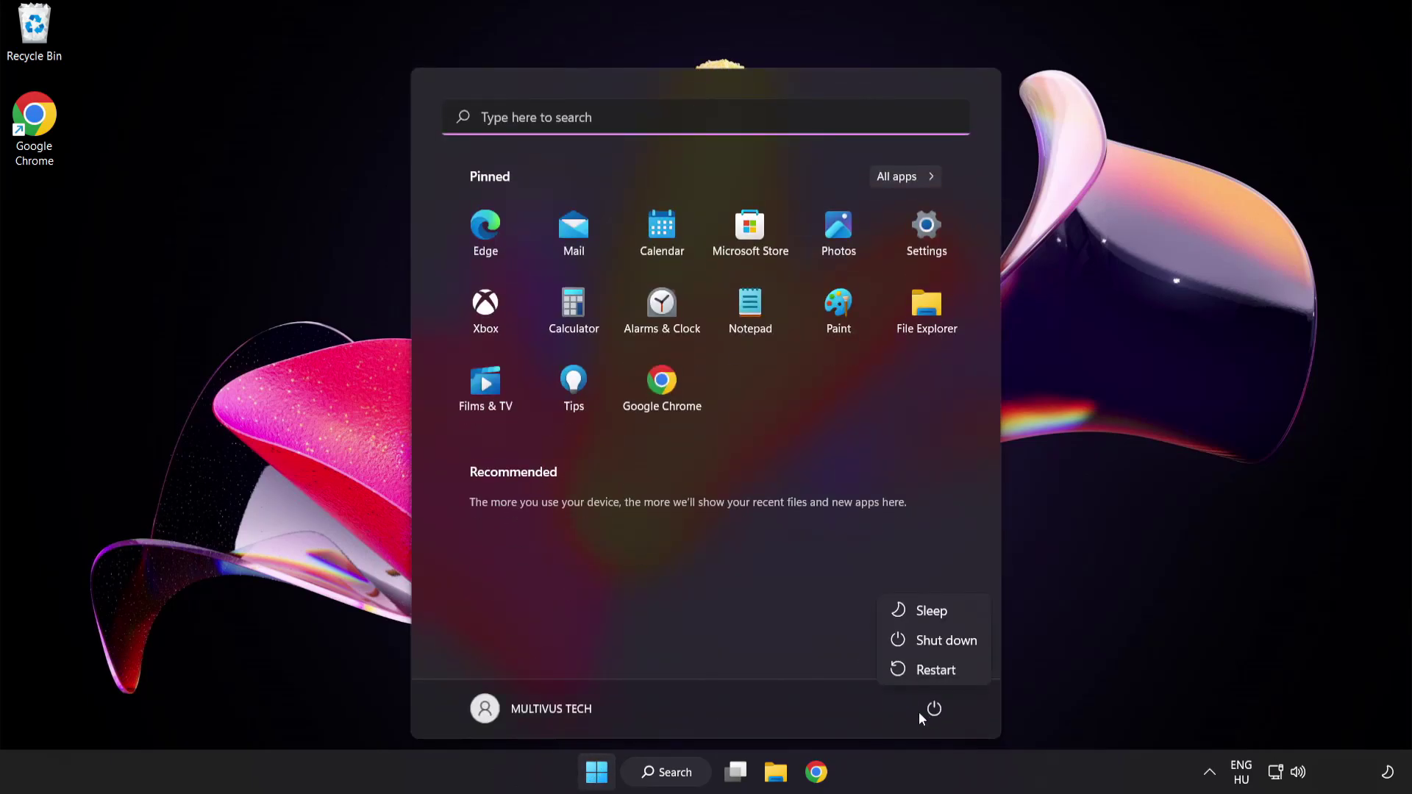